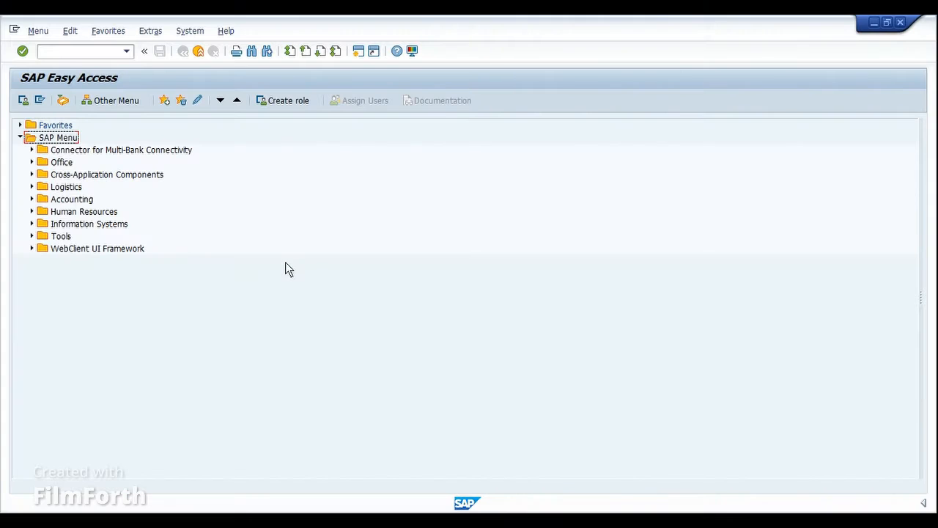
Open the SAP calendar maintenance with transaction code SCAL.
click(109, 50)
text(SCAL)
key(Return)
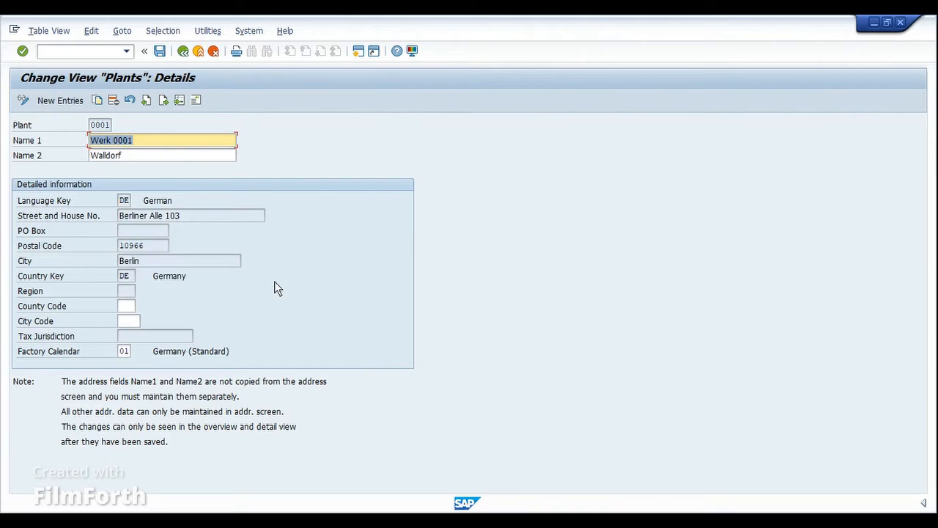
Examine the factory calendar assignment in the details of plant 0001 and close that window.
click(132, 351)
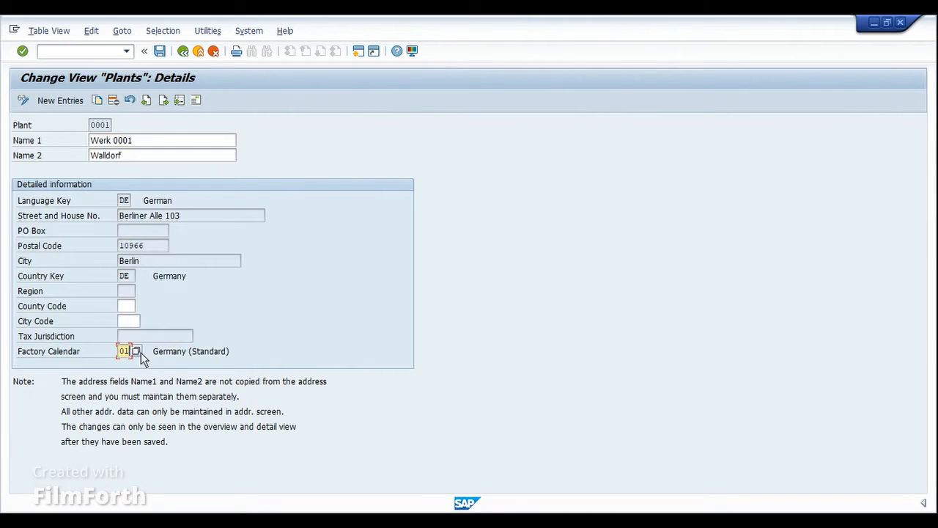
click(101, 125)
click(125, 352)
click(899, 23)
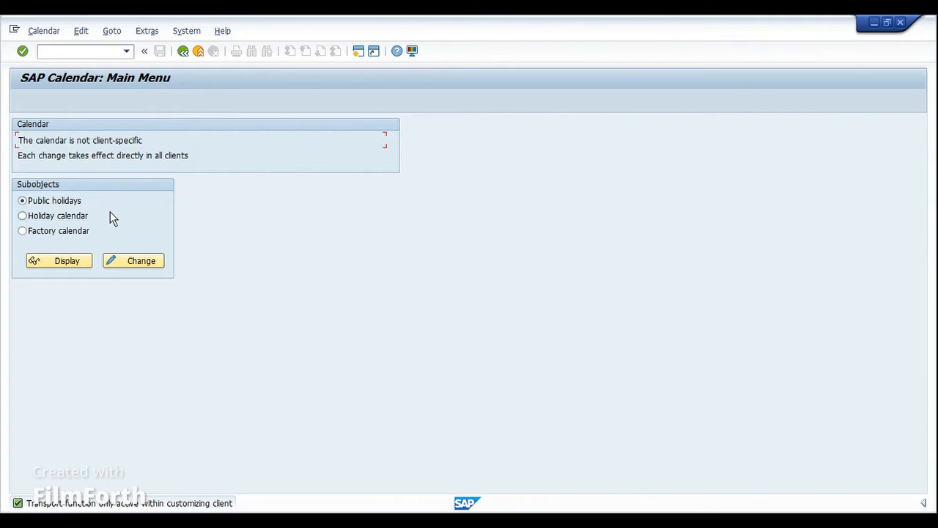
Open the public holidays in change mode and look through the list of existing holidays.
click(133, 258)
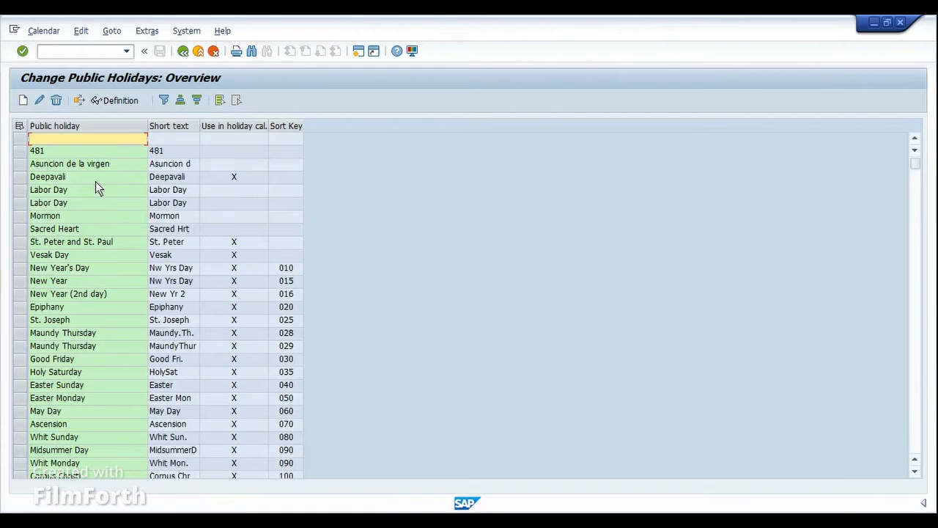
click(95, 204)
scroll(96, 230, down, 9)
scroll(103, 253, down, 4)
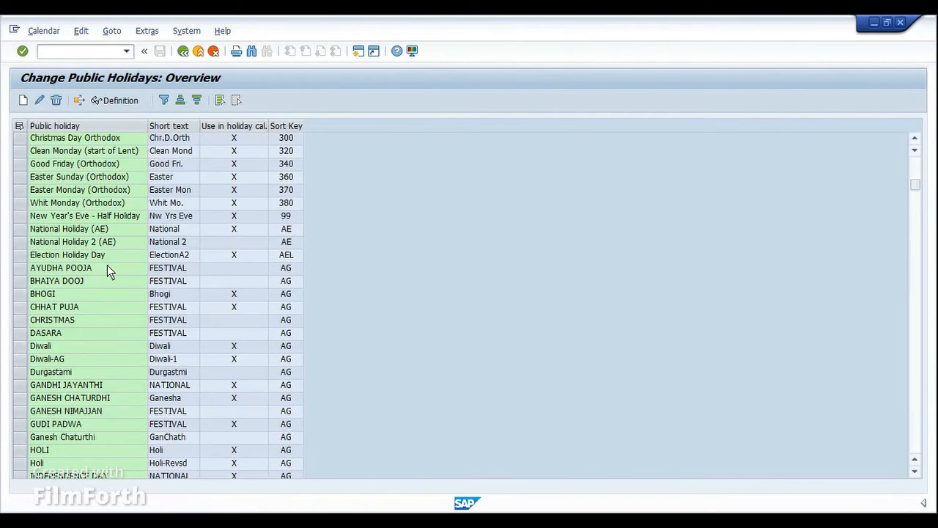
scroll(107, 262, up, 12)
scroll(107, 267, up, 1)
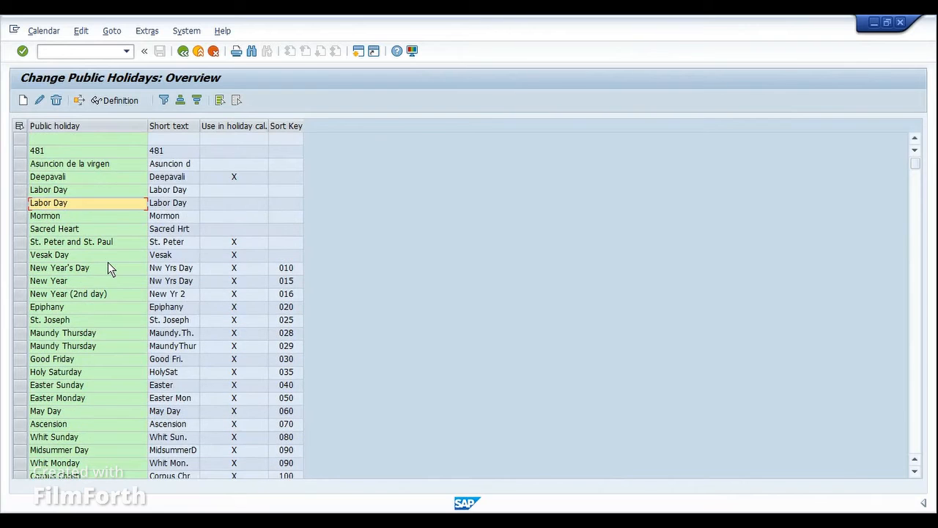
Start creating a new public holiday of the type with fixed date.
click(24, 100)
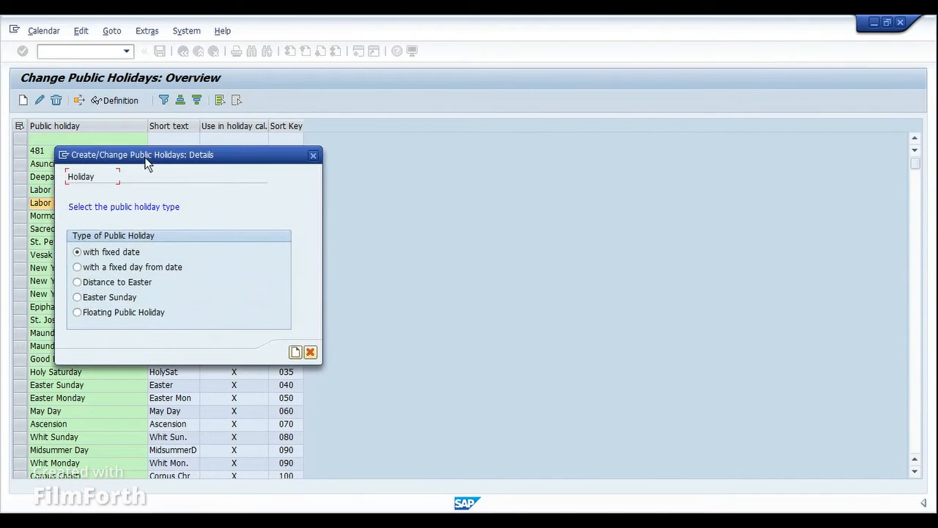
drag(147, 160, 288, 153)
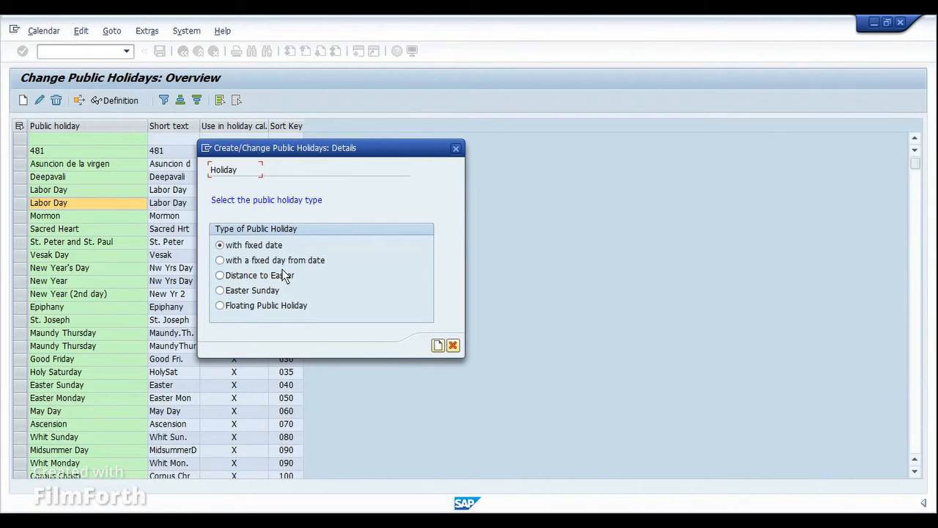
click(228, 249)
click(439, 345)
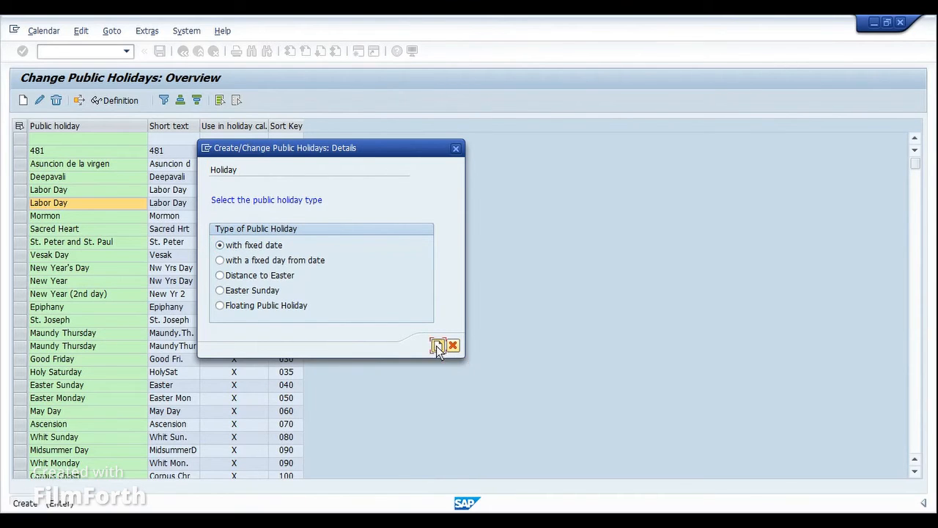
drag(257, 192, 414, 169)
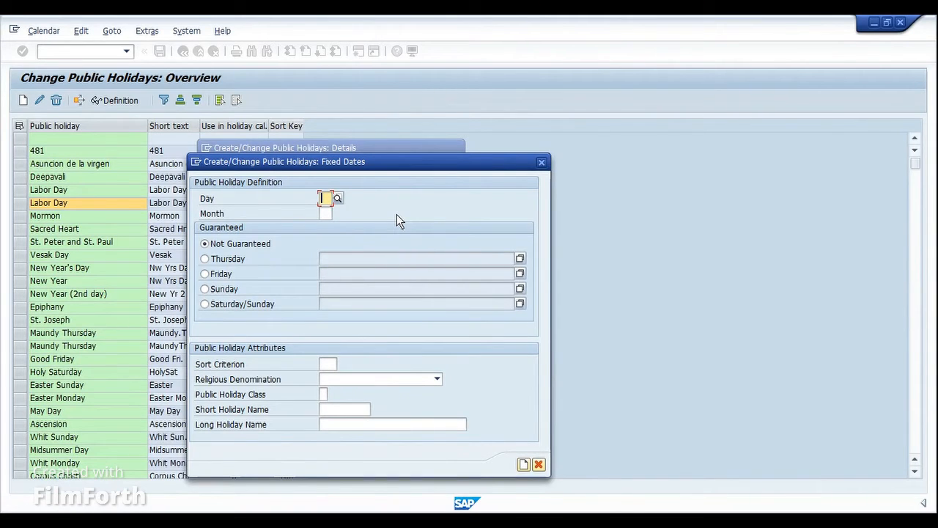
Set the holiday date to day 5 of month 04 (April) and keep it as Not Guaranteed.
text(5)
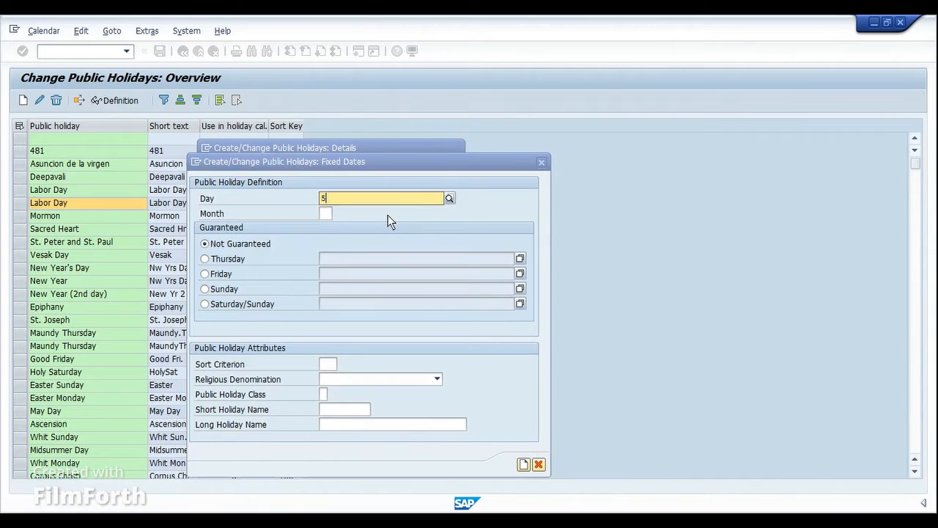
click(337, 227)
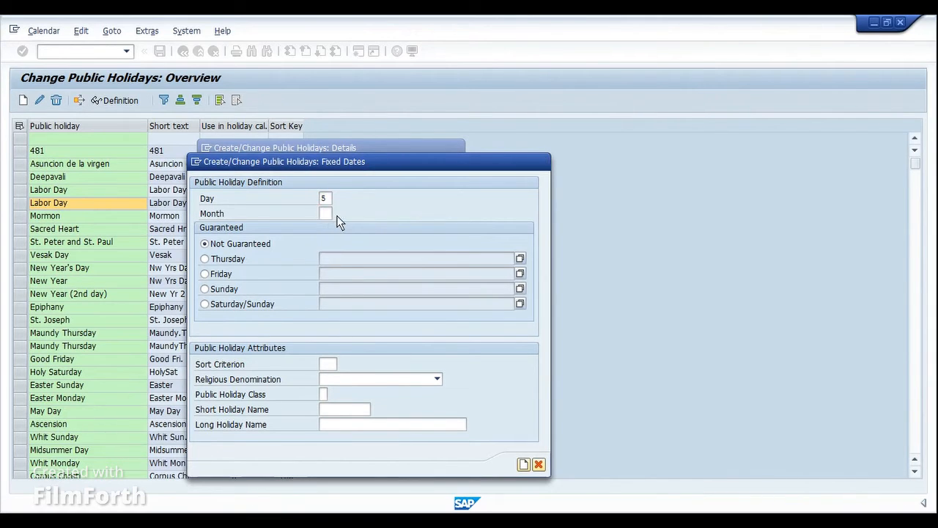
click(337, 214)
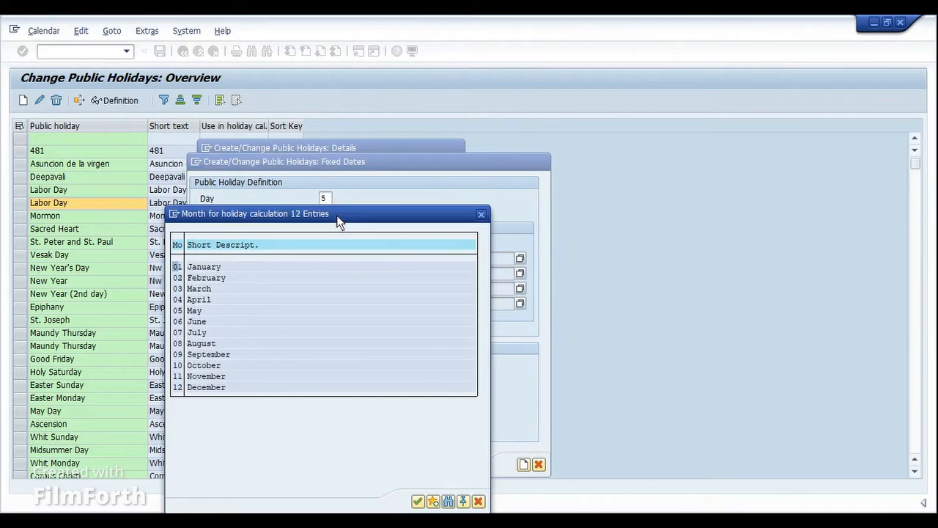
double_click(181, 299)
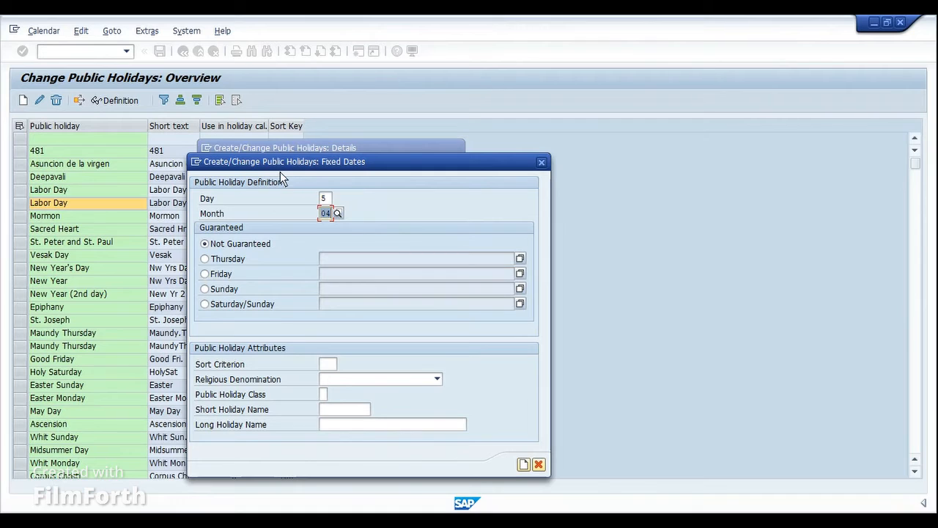
click(328, 197)
click(331, 214)
click(326, 198)
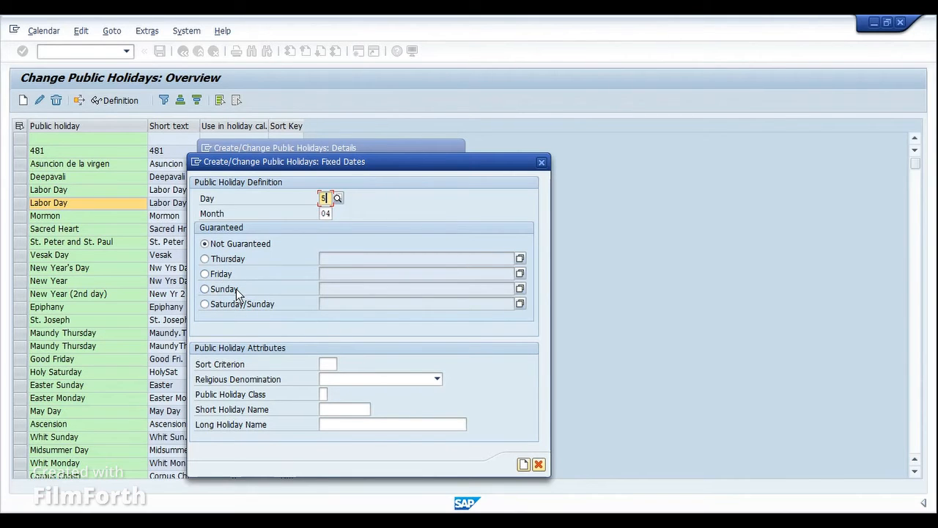
click(235, 244)
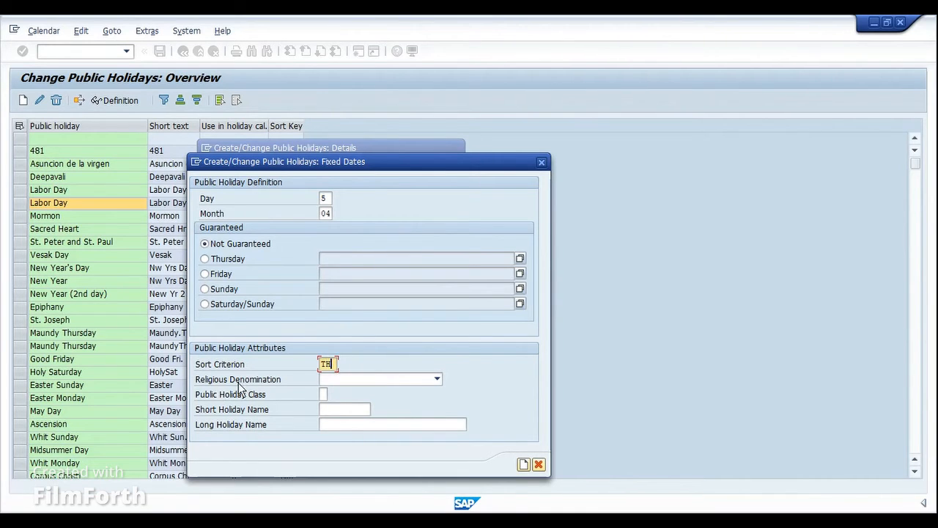
Set the holiday's sort criterion to TH and its religious denomination to 12 No denomination.
click(336, 380)
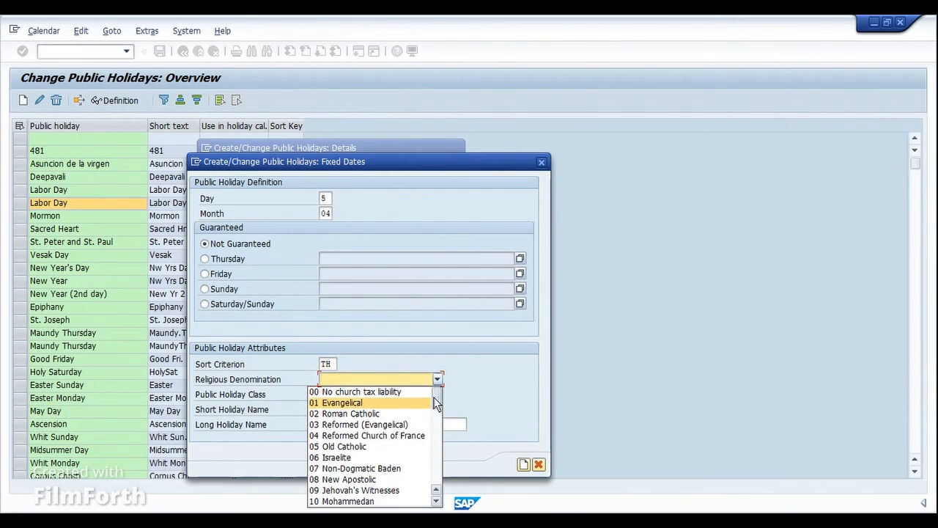
drag(433, 400, 431, 414)
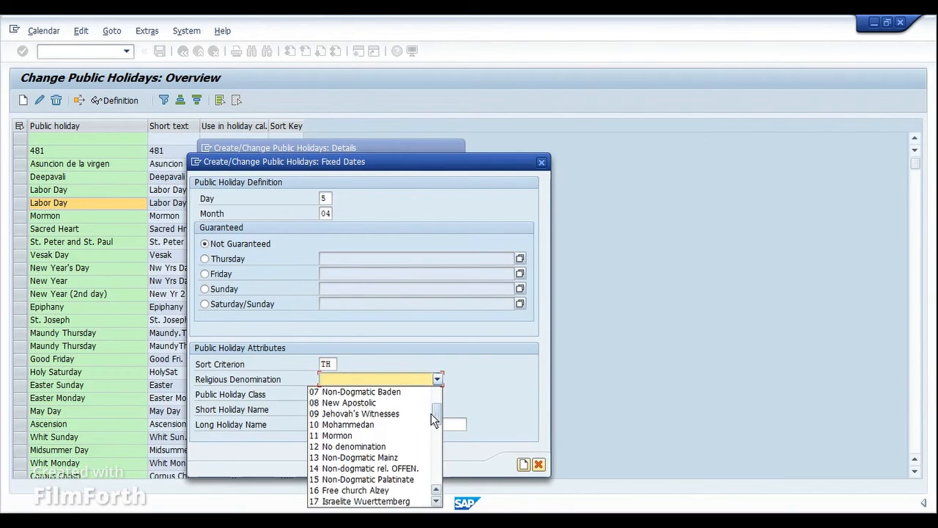
click(335, 446)
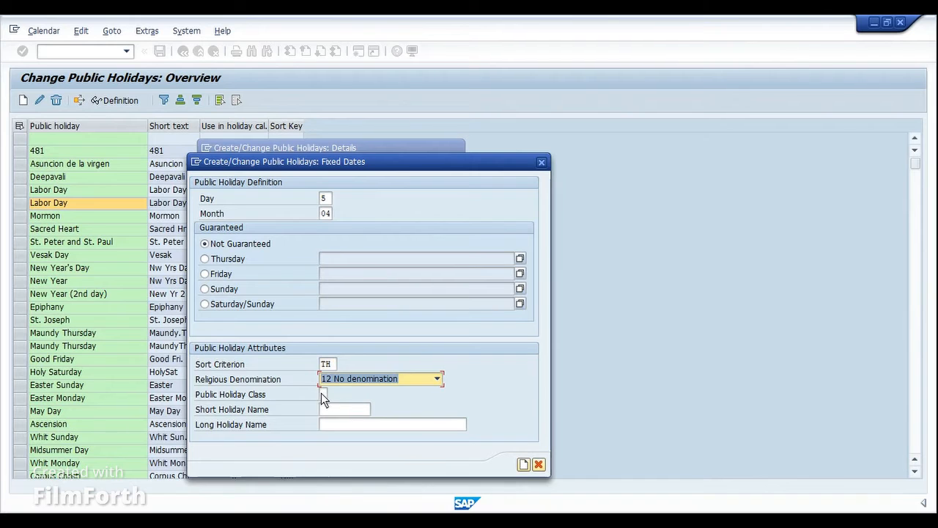
Set the public holiday class to 1, ordinary public holiday.
click(322, 394)
click(331, 395)
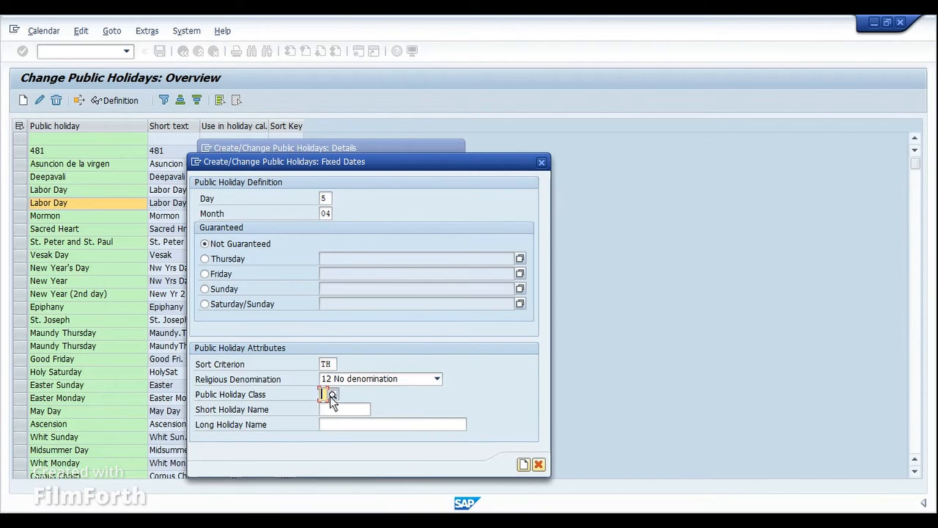
drag(349, 269, 620, 247)
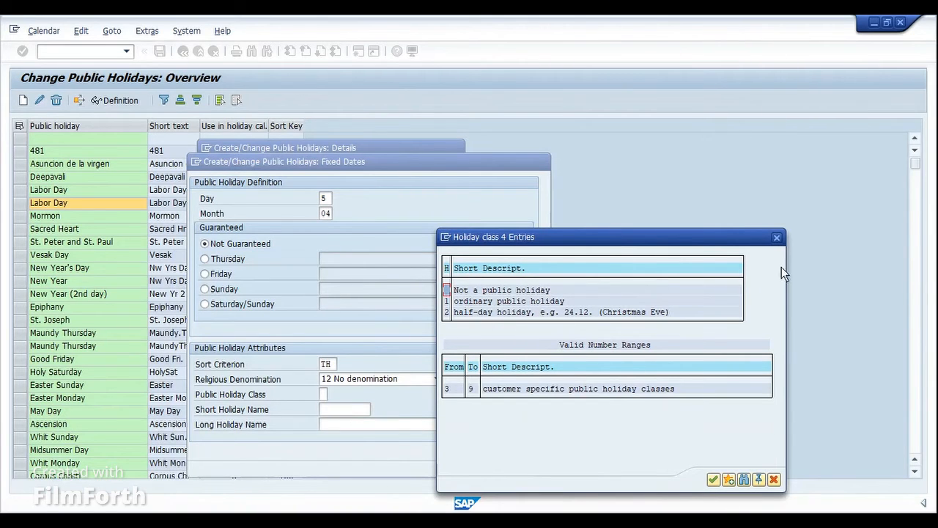
click(777, 238)
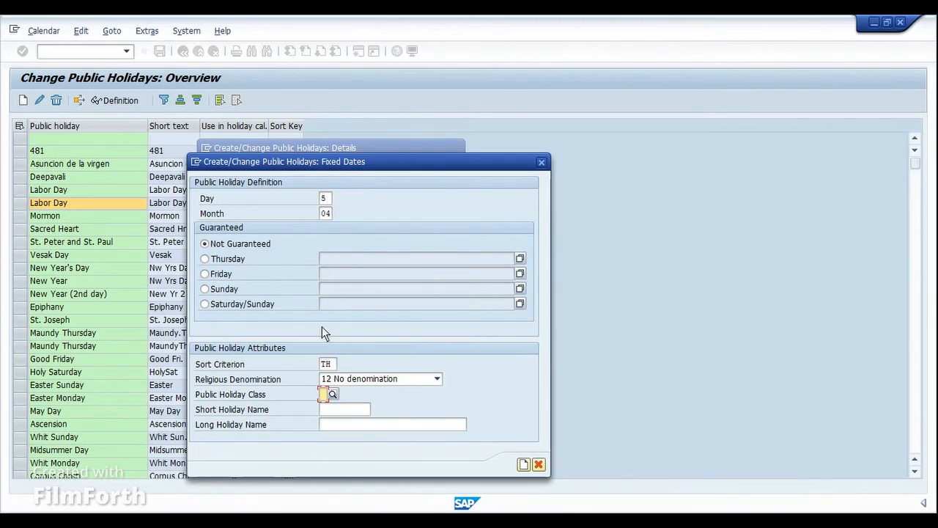
click(332, 395)
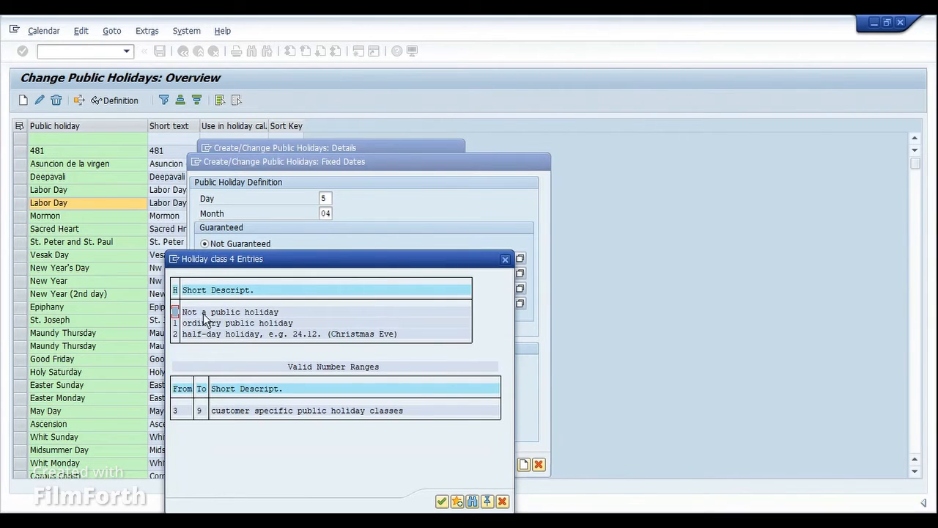
drag(183, 313, 273, 311)
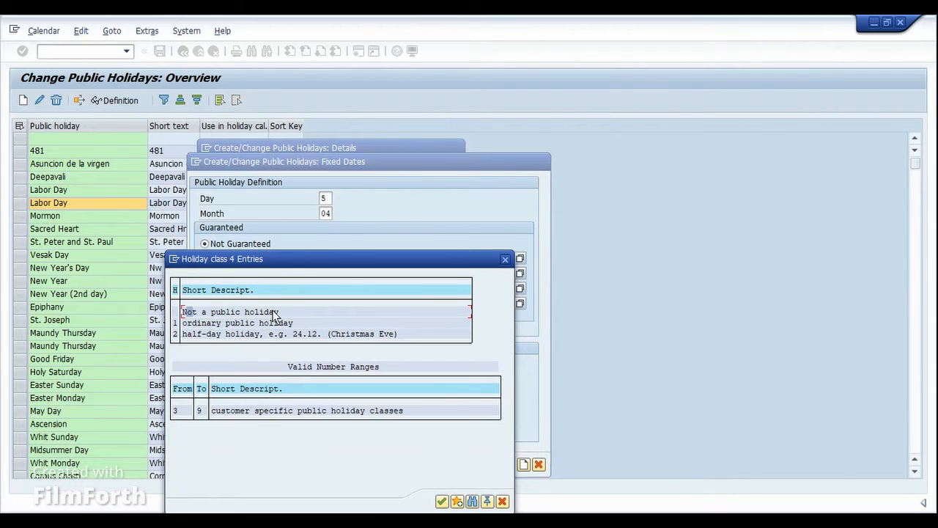
double_click(205, 323)
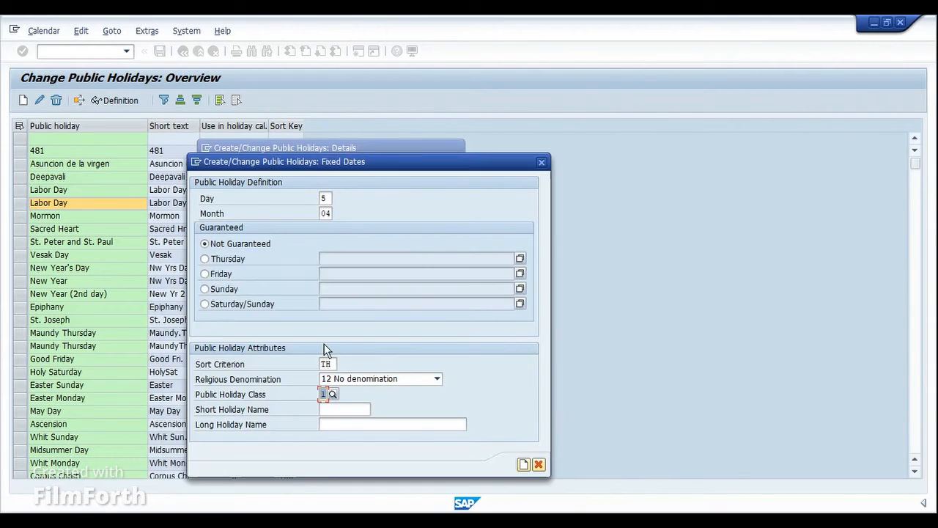
Review the available public holiday classes again and close the list without choosing another one.
click(338, 409)
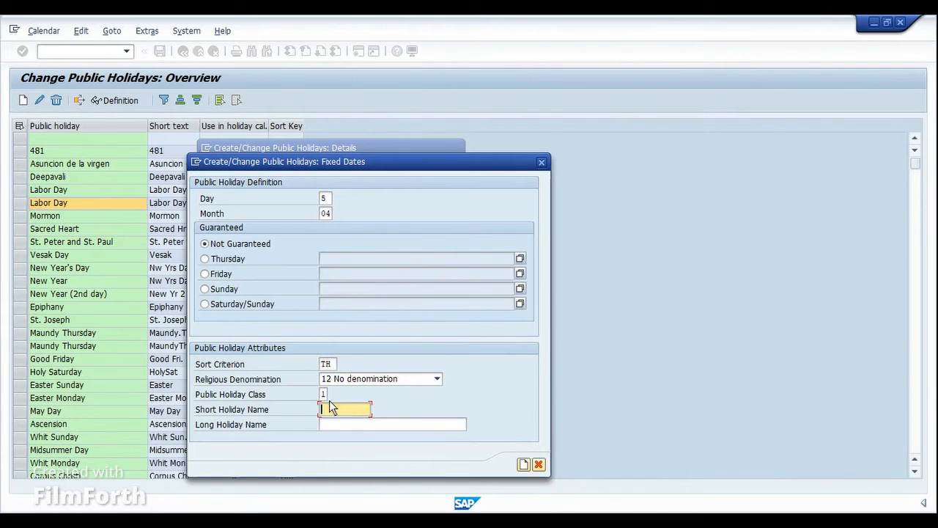
click(324, 396)
click(333, 394)
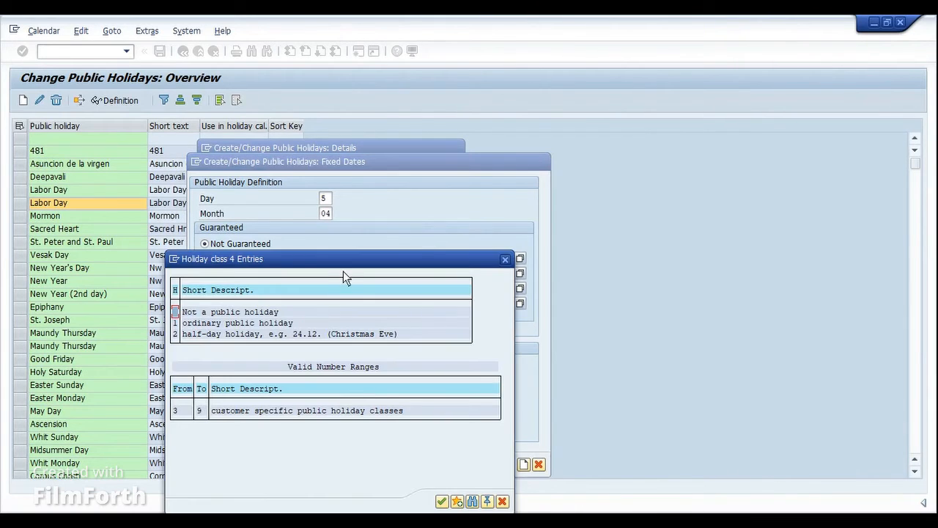
drag(353, 262, 547, 245)
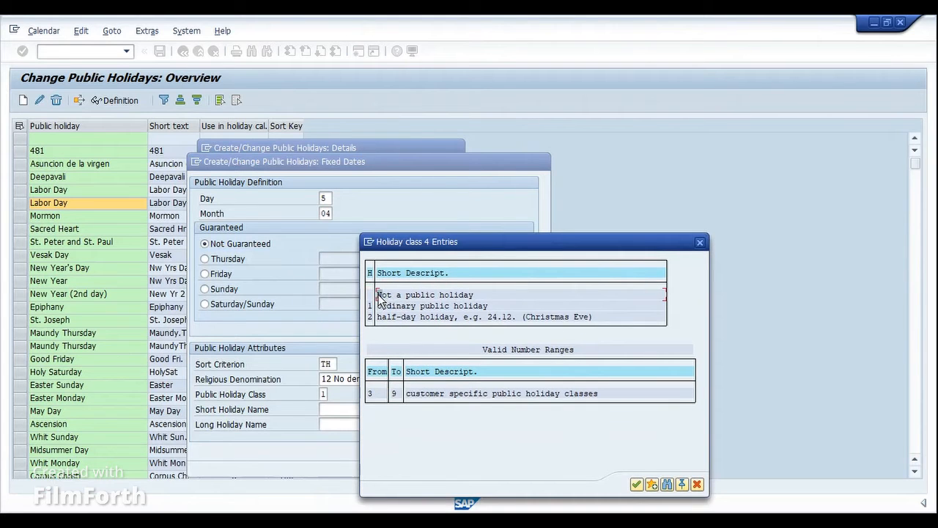
drag(376, 295, 470, 293)
click(700, 242)
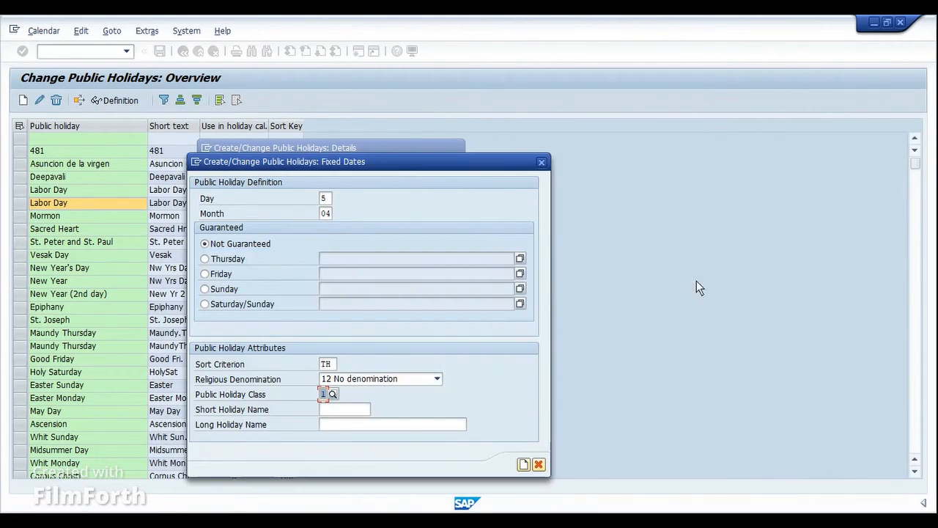
Enter Holdy Test as the short holiday name.
click(329, 411)
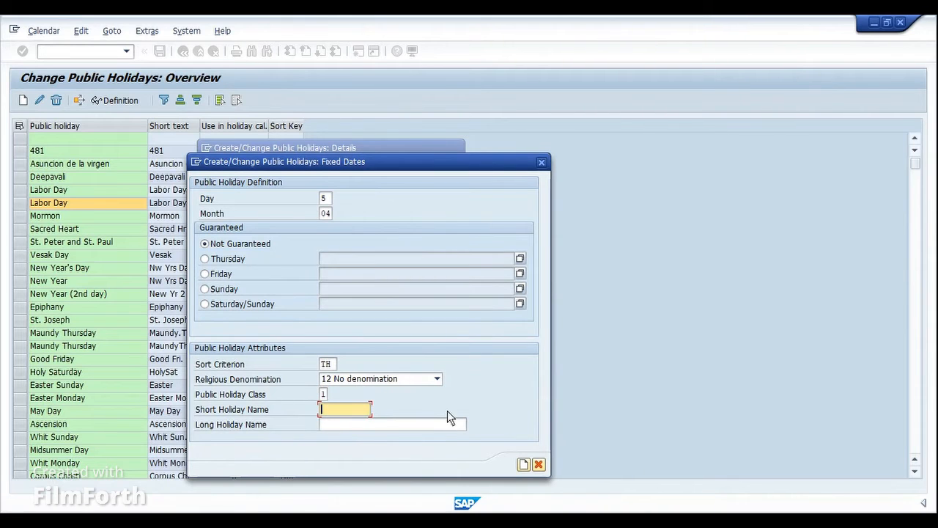
text(Holiday Fe)
key(BackSpace)
key(BackSpace)
key(BackSpace)
key(BackSpace)
key(BackSpace)
key(BackSpace)
text(dy Tes)
key(Left)
key(Left)
key(Left)
key(Left)
key(Left)
key(Left)
key(BackSpace)
key(End)
text(t)
key(Tab)
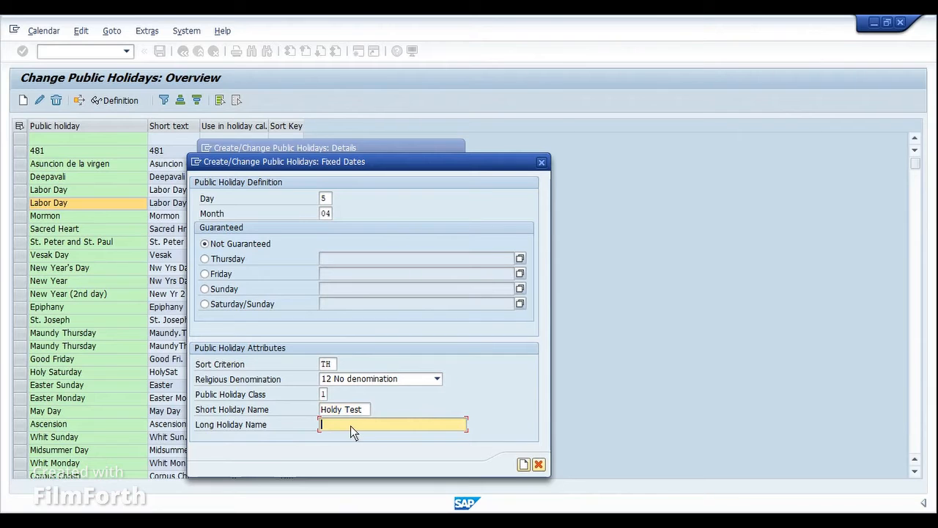
Set the long holiday name to Holiday Test and the short name to HT, and create the holiday, accepting the transport note.
text(Holiday Test)
key(shift+Tab)
key(BackSpace)
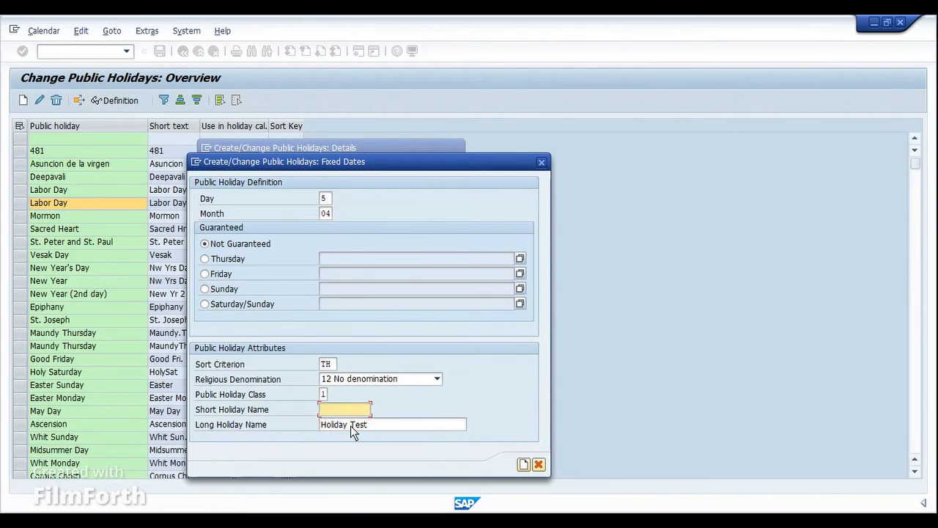
text(HT)
click(523, 465)
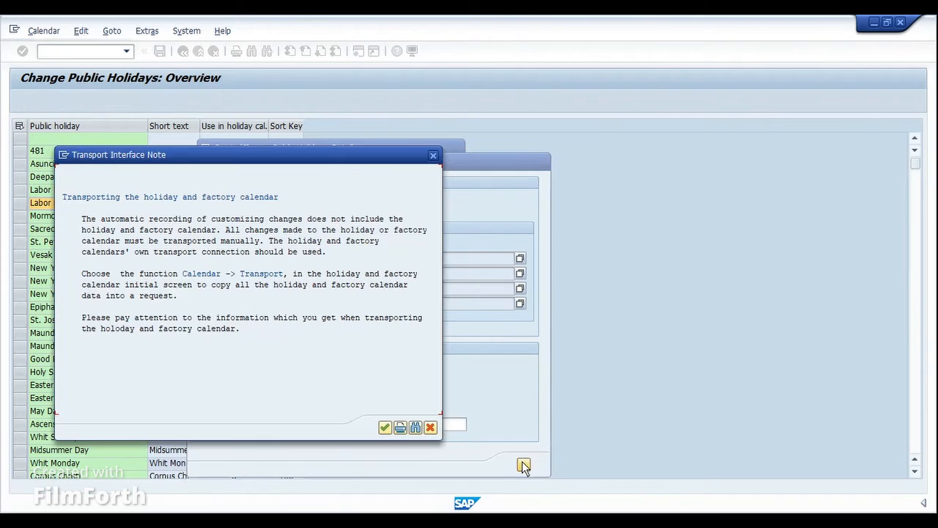
click(384, 427)
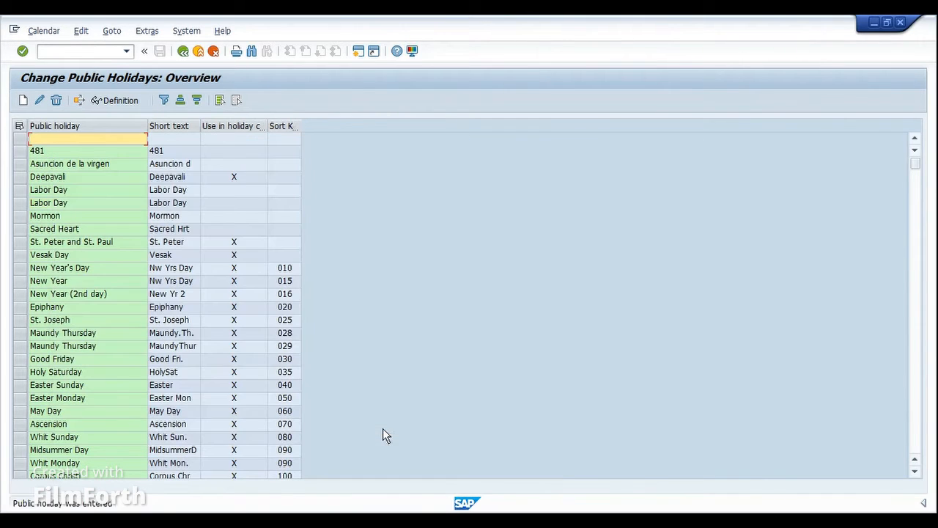
Search the public holiday overview for "test" to locate the Holiday Test entry.
click(102, 229)
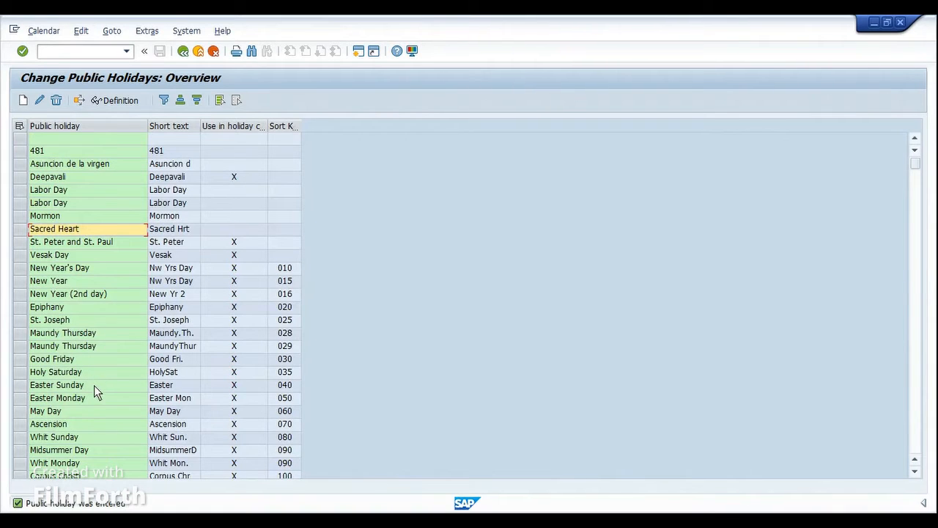
click(251, 51)
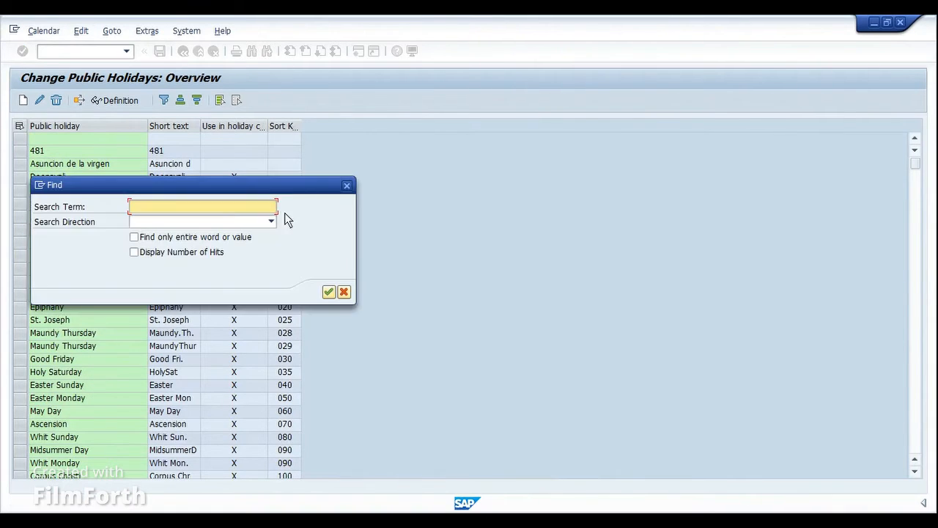
text(test)
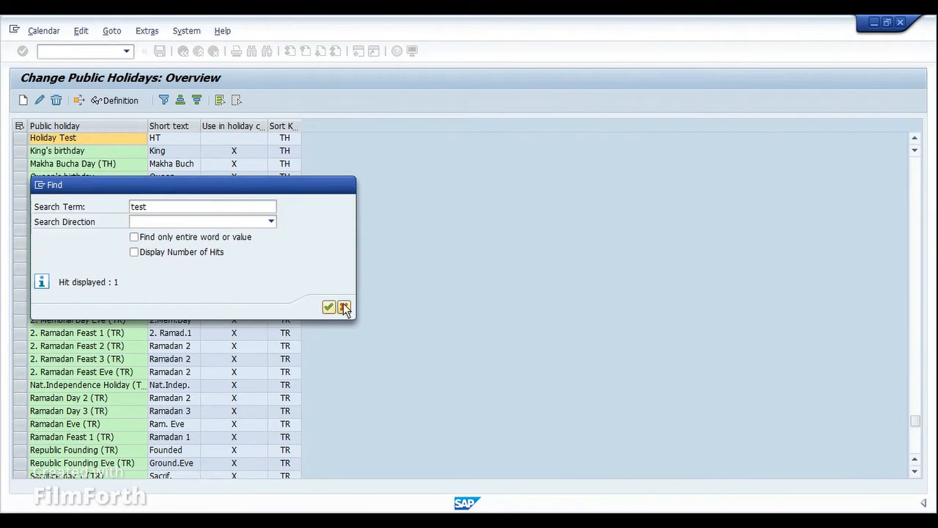
click(344, 307)
click(173, 138)
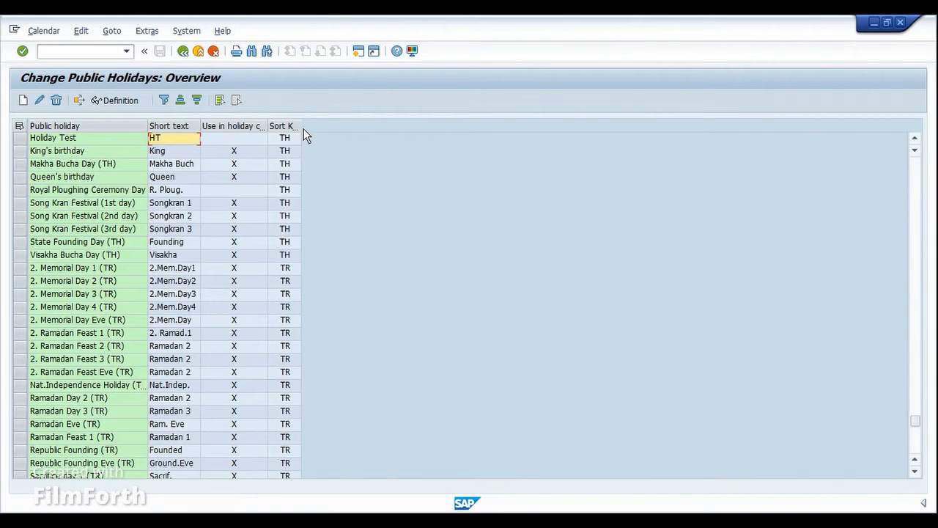
Widen the Sort Key and Use in holiday cal. columns and examine these values for the Holiday Test entry.
drag(300, 126, 337, 124)
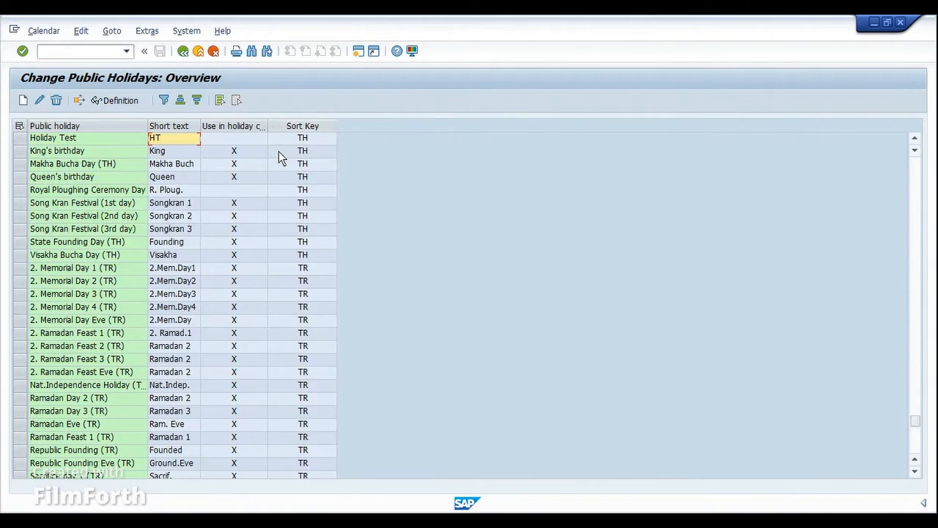
click(312, 137)
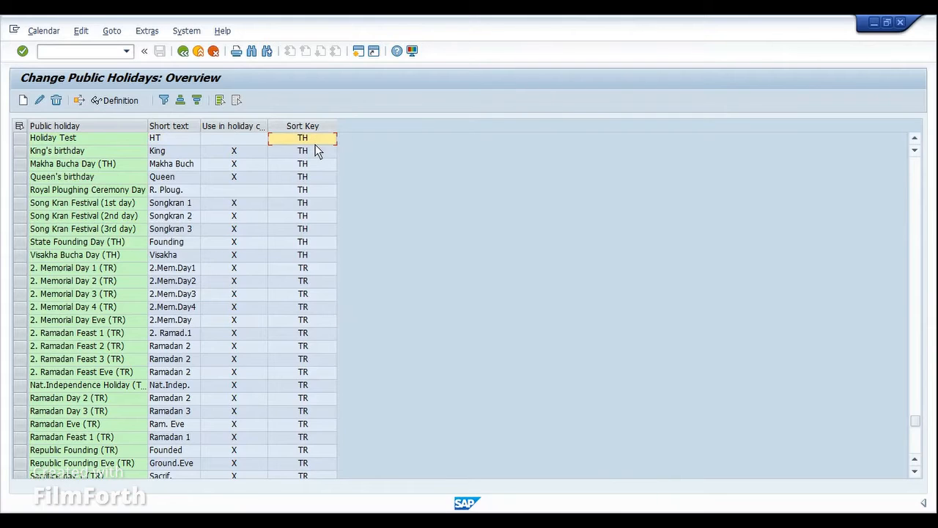
click(162, 140)
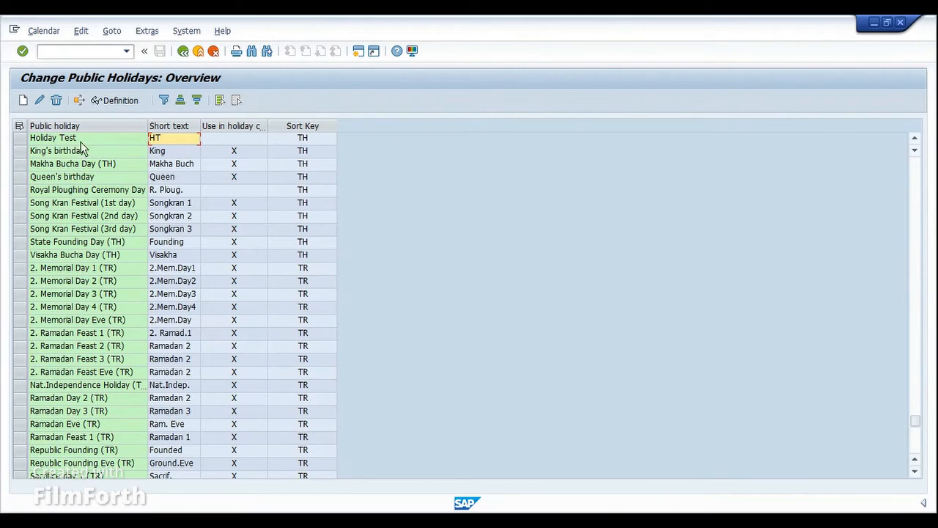
click(20, 139)
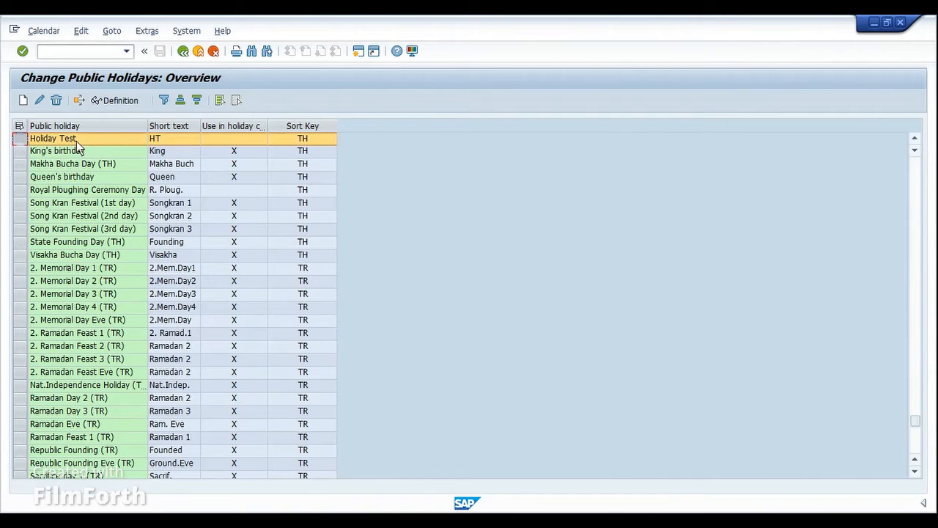
drag(269, 126, 299, 126)
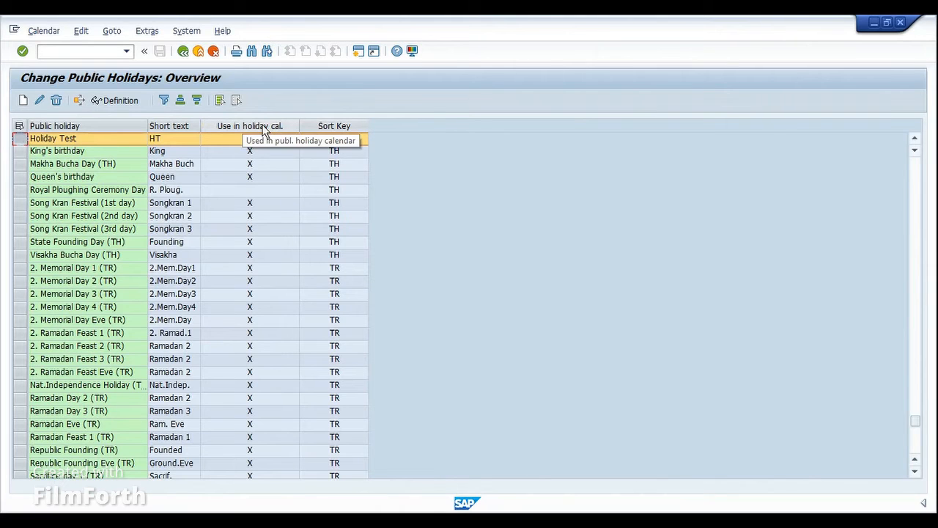
click(250, 140)
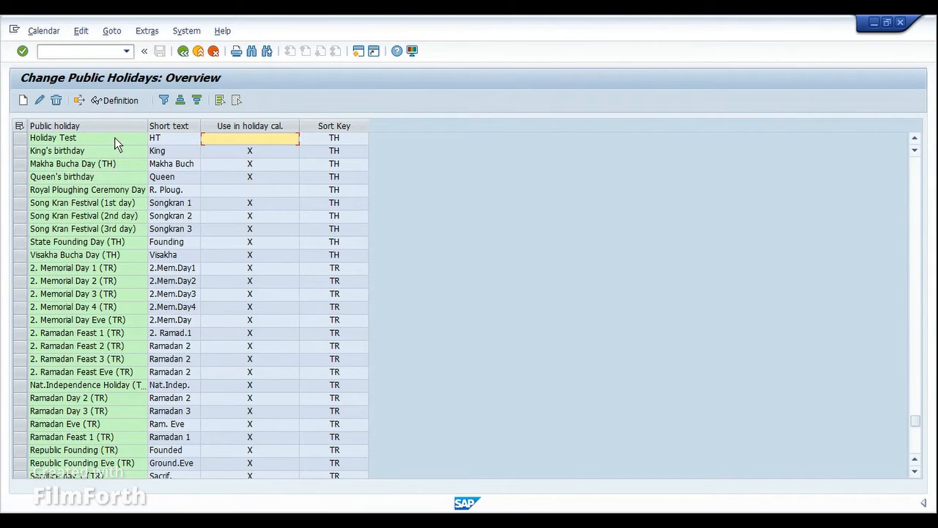
Return to the calendar main menu, open the holiday calendars for changing, and look through the existing country calendars.
click(184, 53)
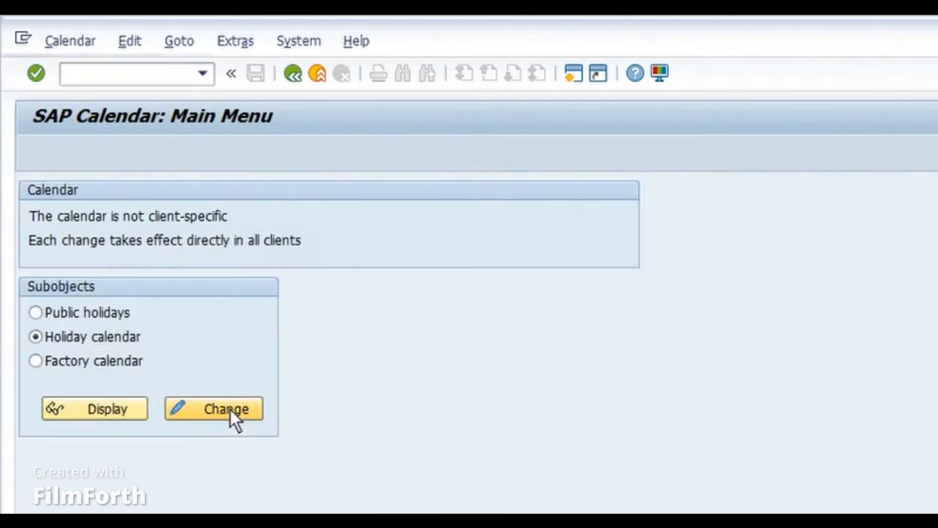
click(230, 411)
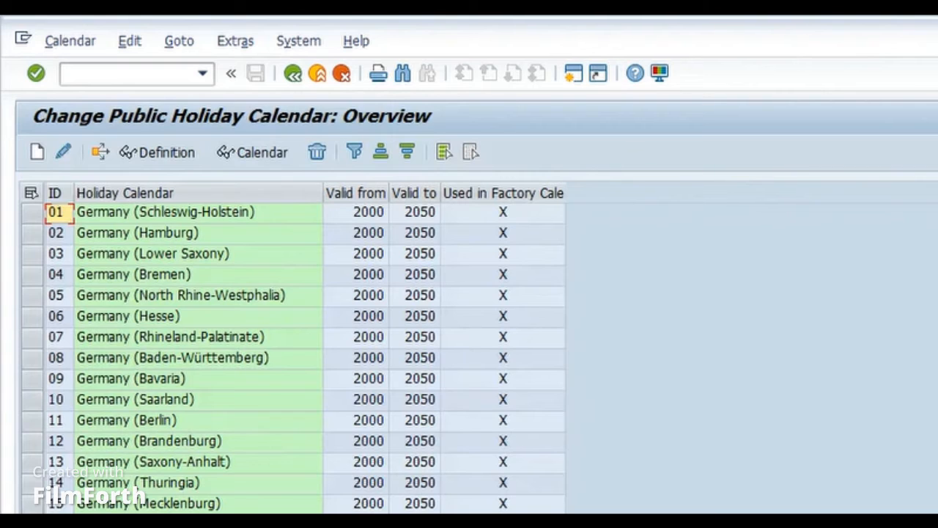
scroll(294, 352, down, 20)
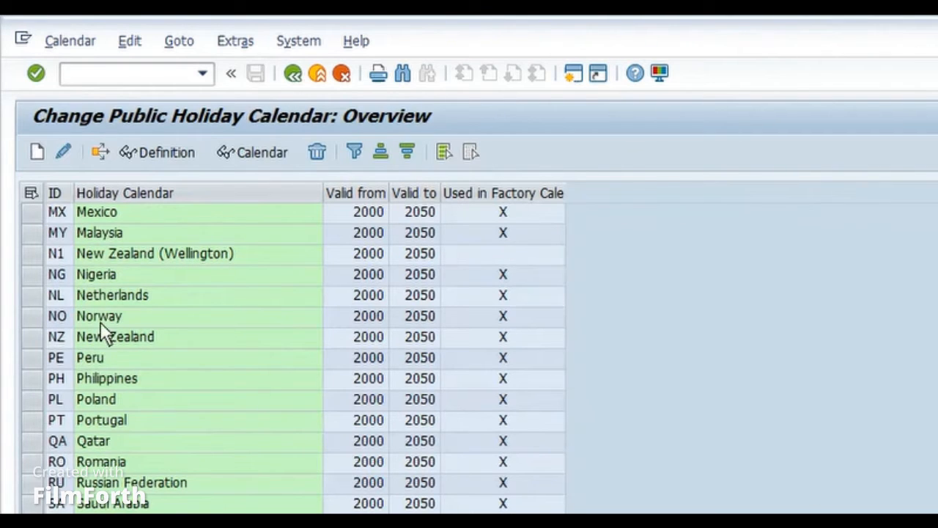
click(133, 276)
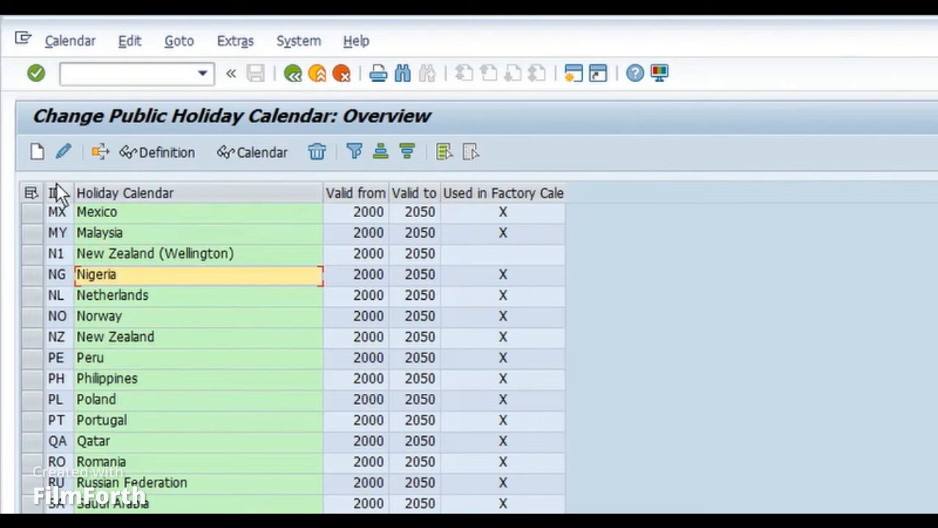
Create a new holiday calendar with the ID HT and the description Test Holiday.
click(41, 157)
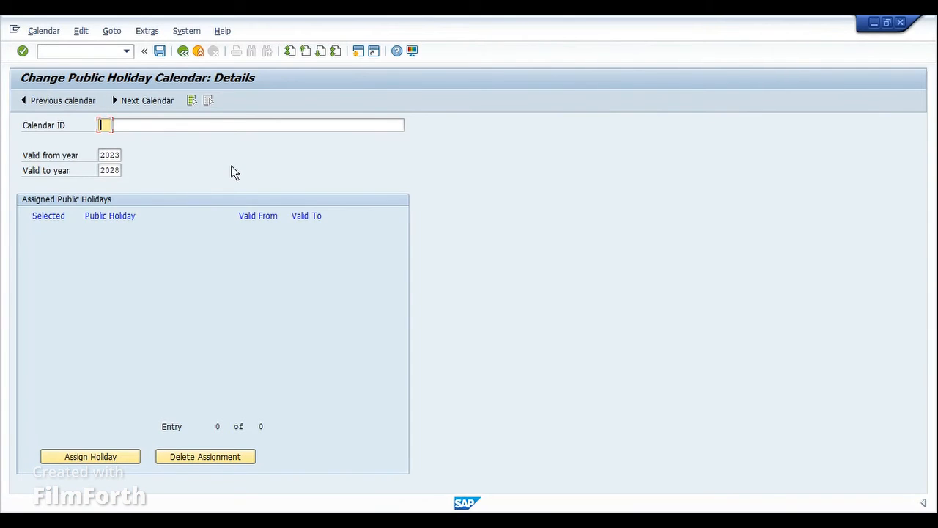
text(HO)
key(BackSpace)
key(BackSpace)
text(HTT)
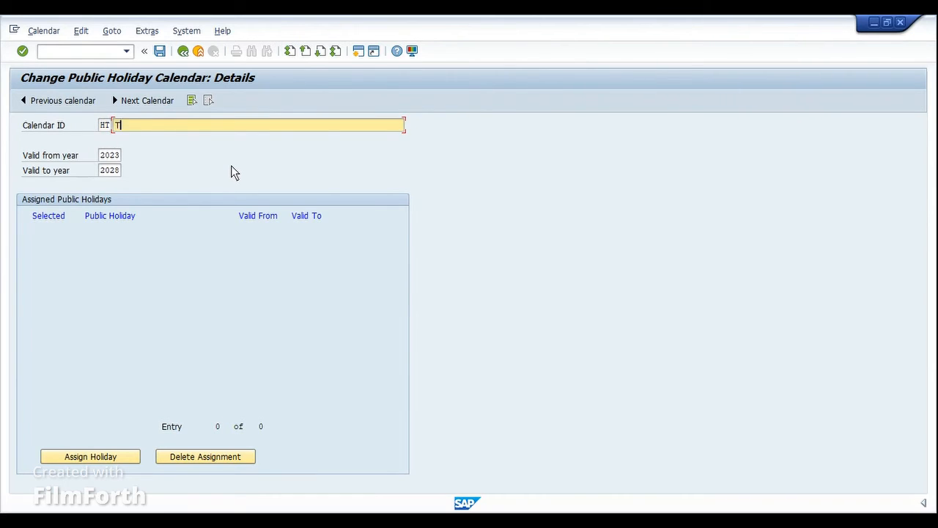
text(est Holiday)
key(Tab)
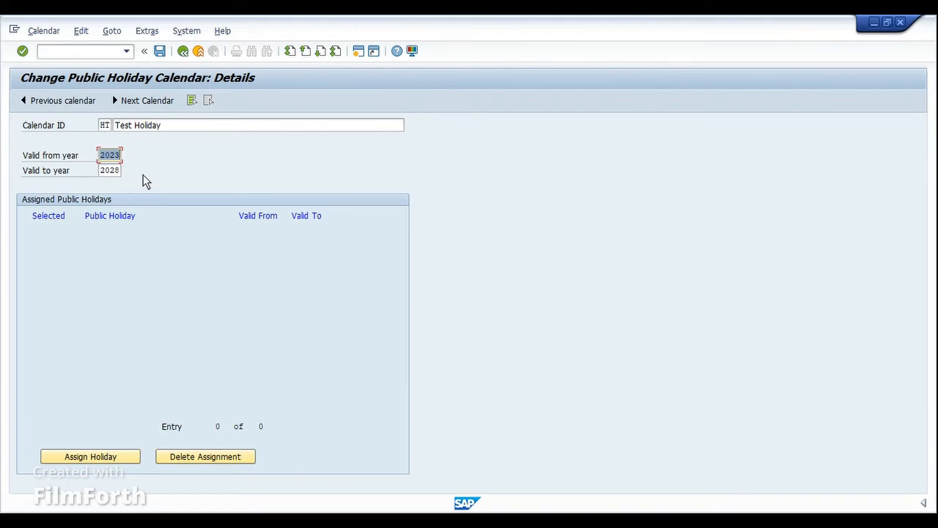
Set the holiday calendar's validity from year 2024 to year 2054.
key(shift+Right)
key(shift+Right)
key(shift+Right)
key(shift+Right)
text(4)
key(Tab)
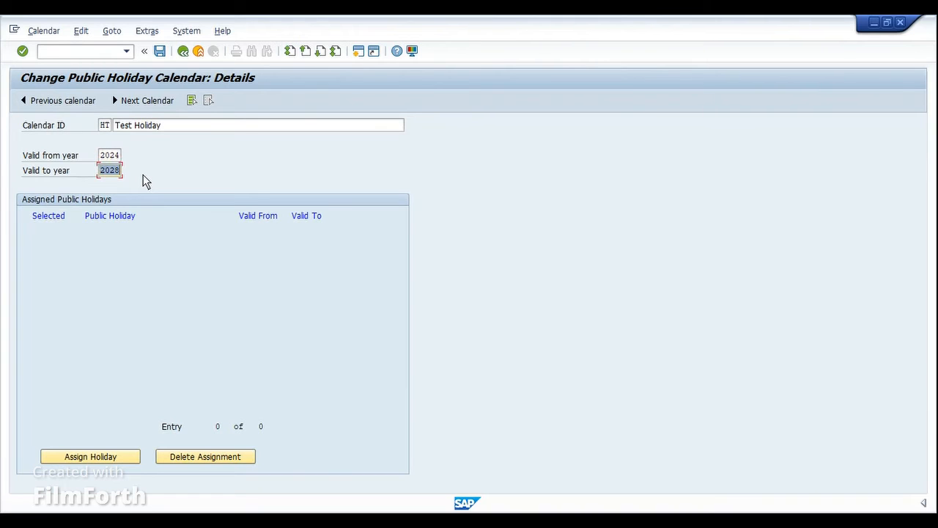
text(20)
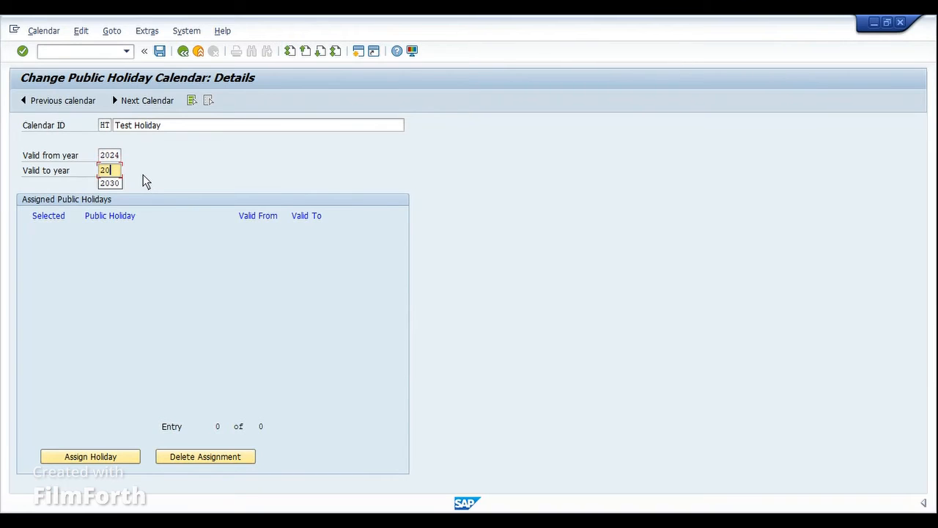
text(54)
Start assigning holidays and select 481, Deepavali, Sacred Heart, New Year's Day, Epiphany, Maundy Thursday (key 028) and Good Friday, leaving Vesak Day unselected.
click(113, 459)
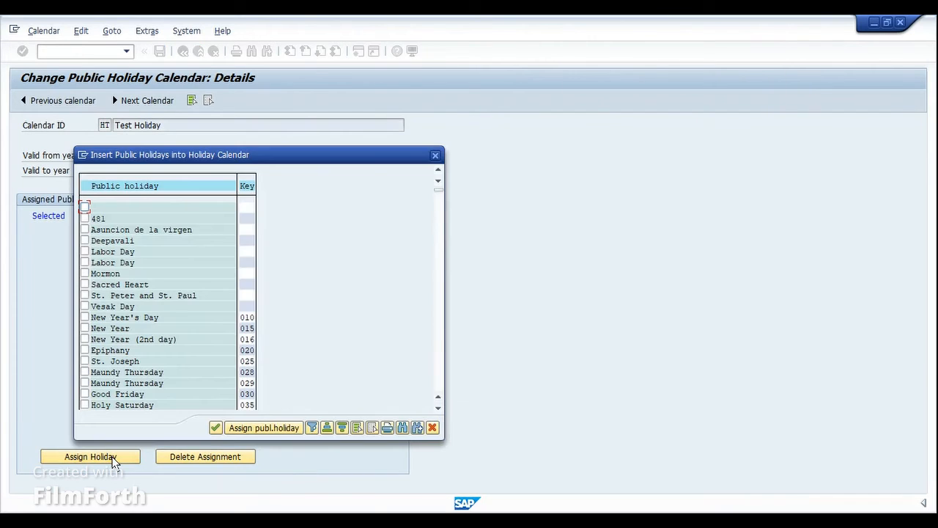
drag(325, 160, 521, 161)
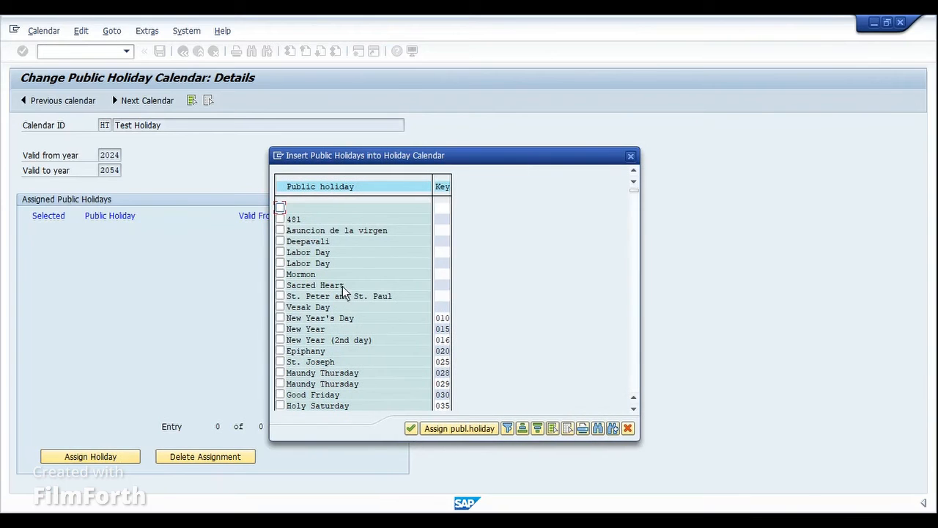
click(280, 241)
click(280, 219)
click(280, 285)
click(280, 307)
click(280, 318)
click(280, 351)
click(280, 373)
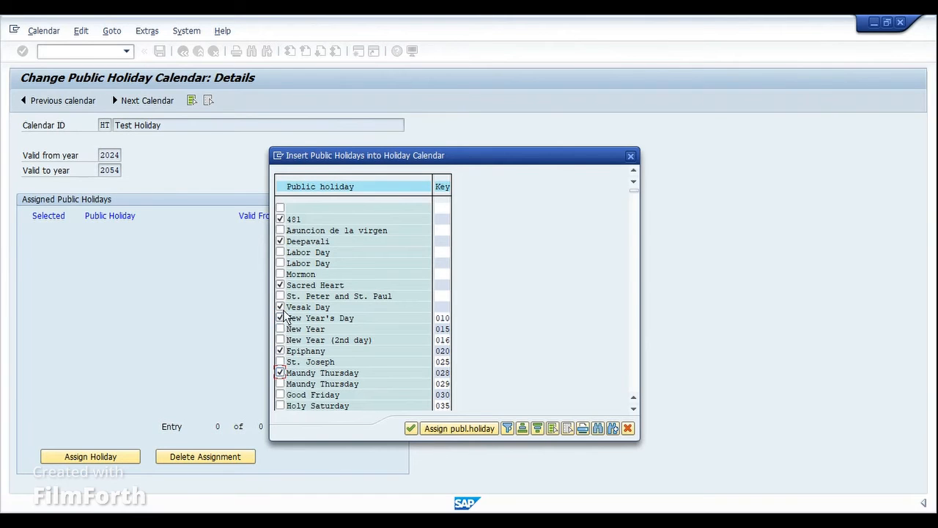
click(280, 307)
click(280, 395)
Select New Year's Eve - Half Holiday, National Holiday 2 (AE), AYUDHA POOJA, CHHAT PUJA and DASARA for the calendar as well.
scroll(325, 363, down, 5)
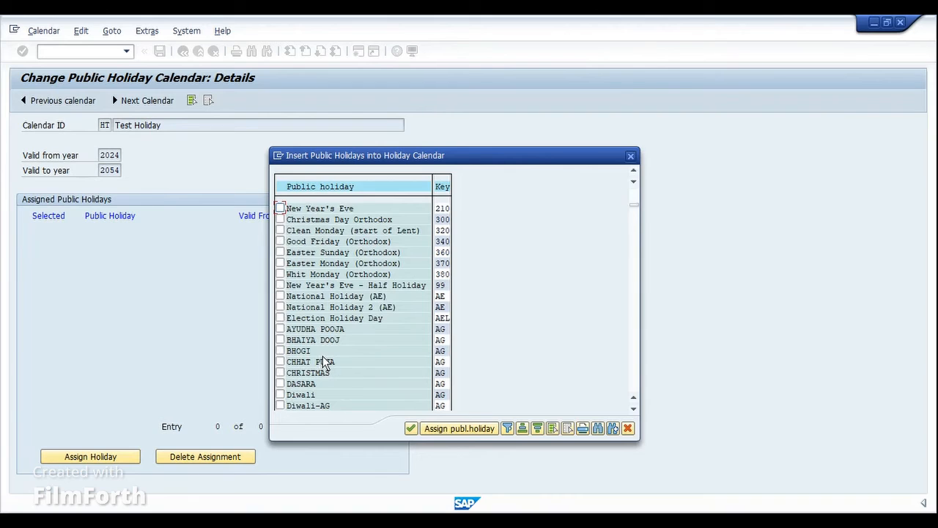
click(280, 285)
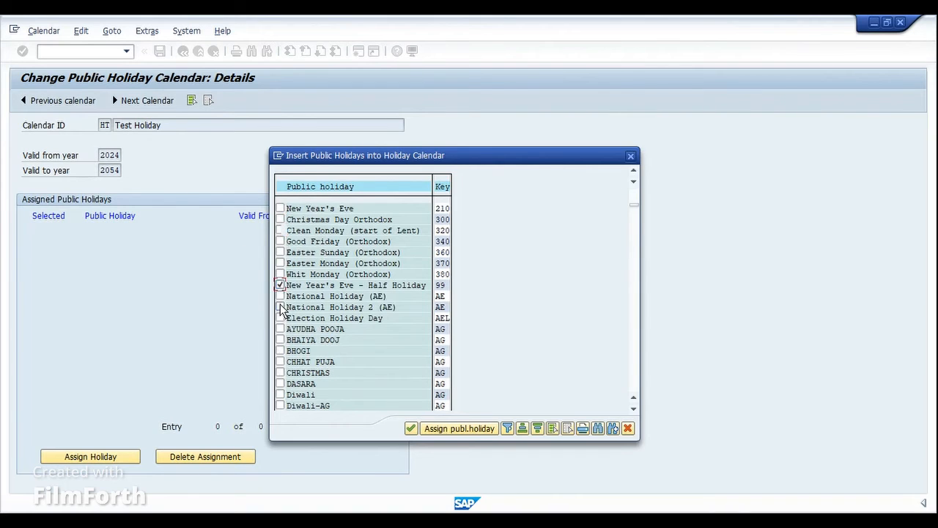
click(280, 307)
click(280, 330)
click(280, 362)
click(280, 384)
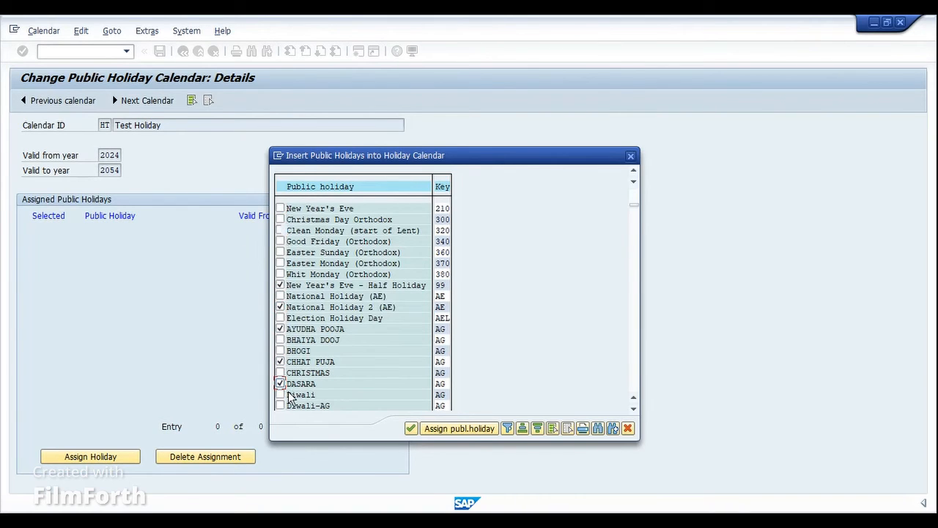
Find "test" in the list of assignable holidays and select Holiday Test.
click(599, 428)
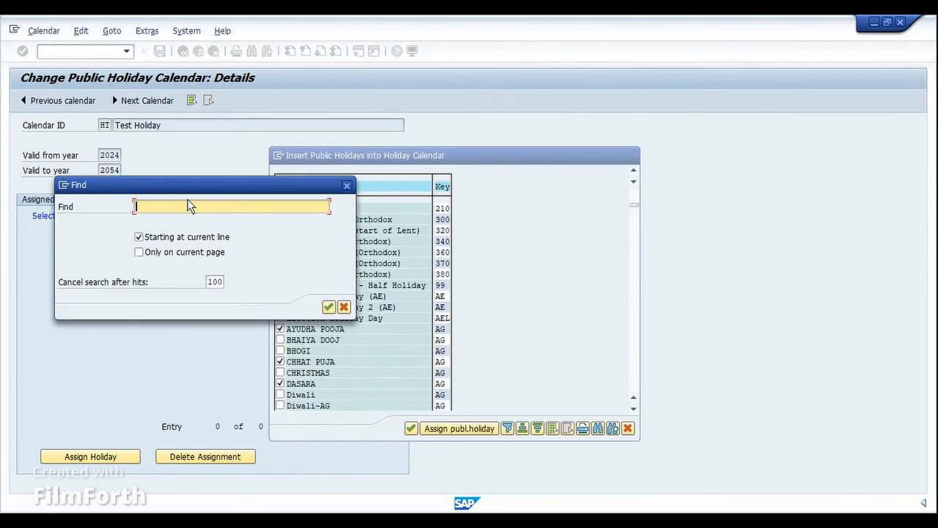
text(test)
key(Return)
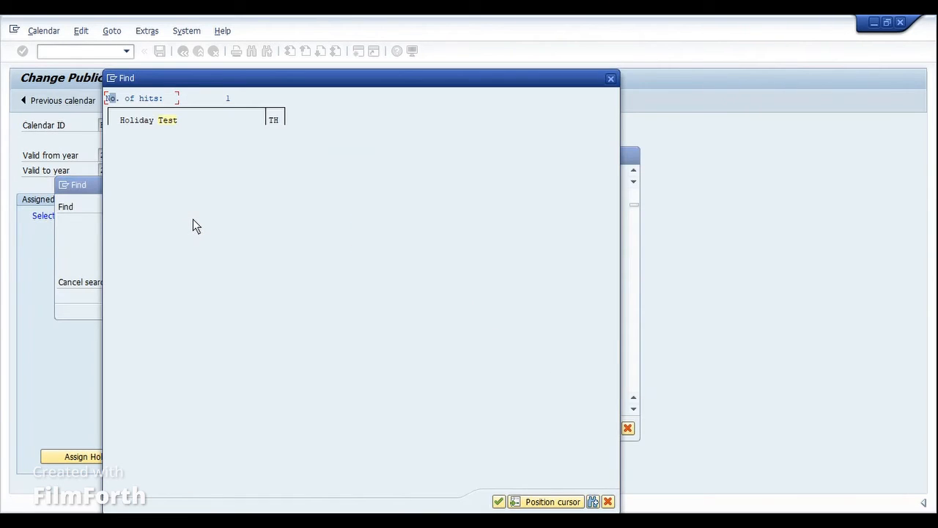
double_click(146, 126)
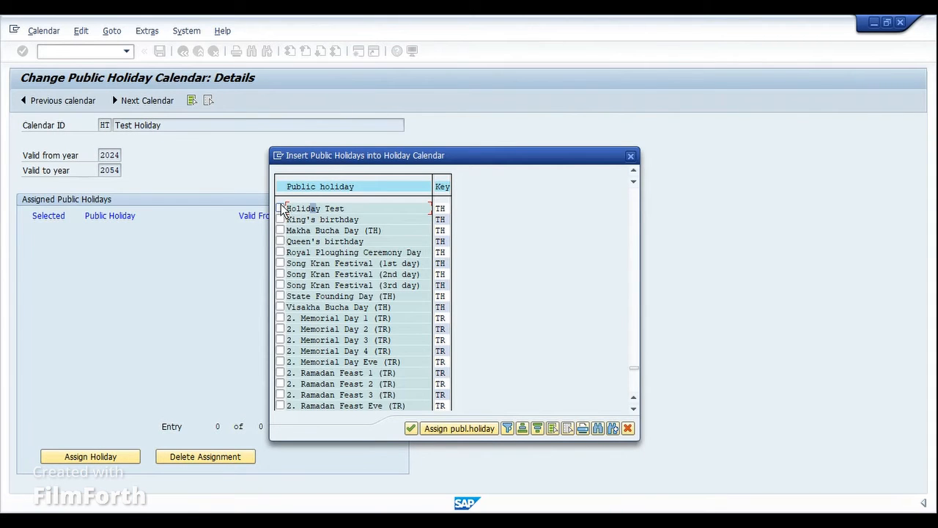
click(280, 208)
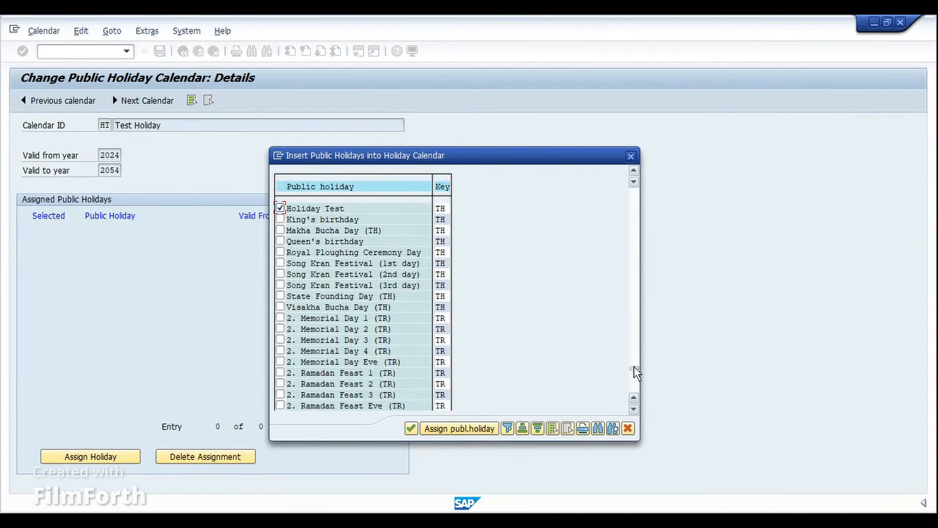
Select All Saints' Day, Boxing Day (key 200), New Year's Eve and Clean Monday, and assign all selected holidays to the calendar.
drag(636, 373, 635, 205)
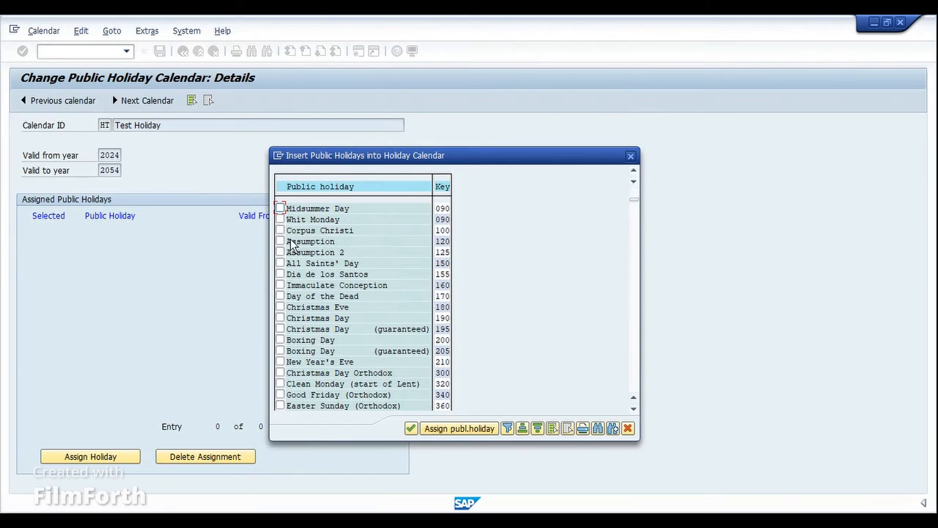
click(280, 264)
click(281, 340)
click(280, 362)
click(280, 384)
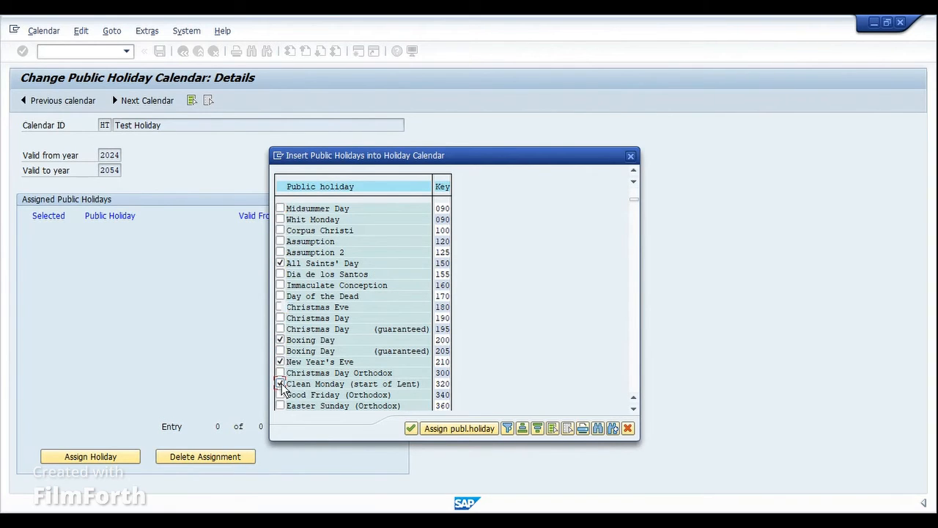
click(456, 431)
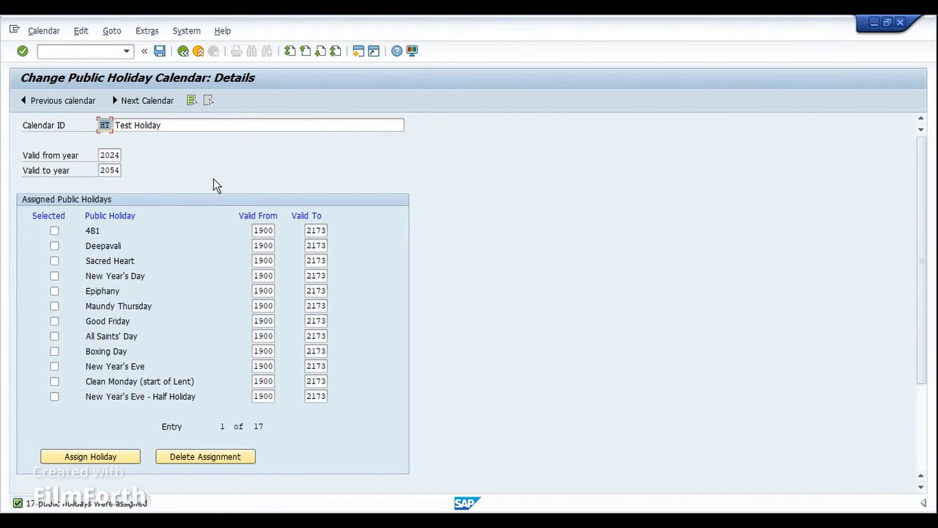
Set the validity of the assigned Holiday Test from 2024 to 2025.
click(258, 232)
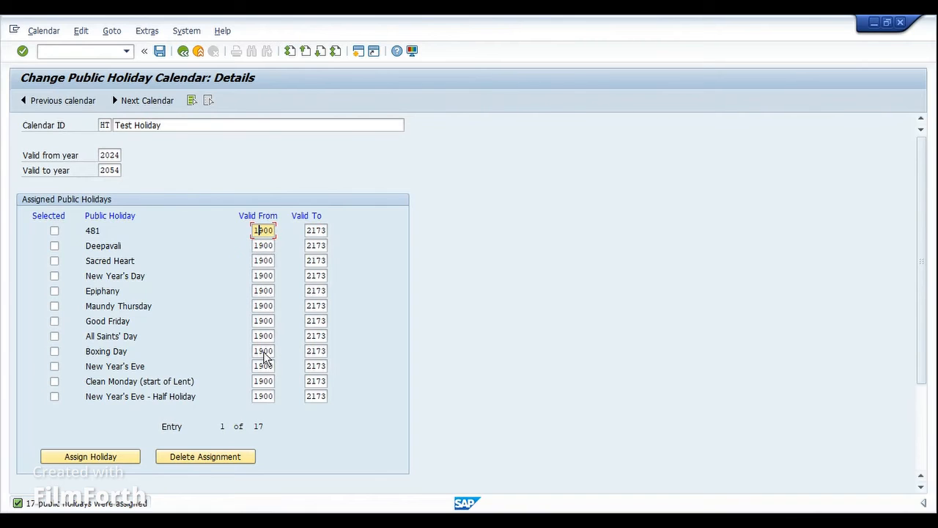
scroll(264, 355, down, 2)
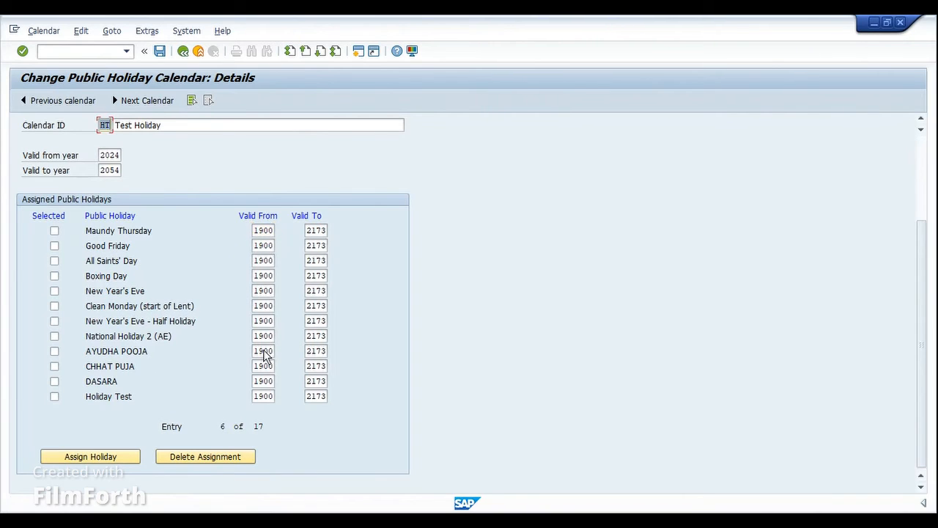
click(263, 398)
key(Tab)
text(20)
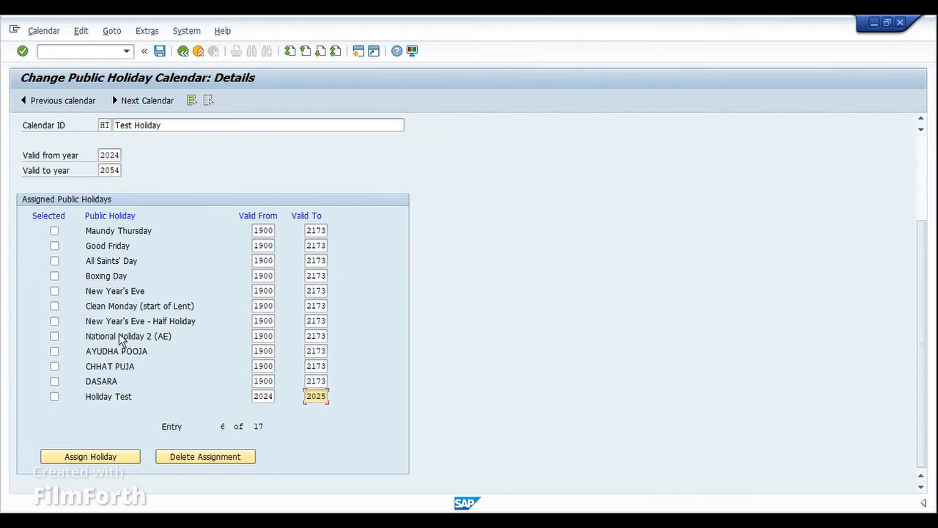
Save the holiday calendar HT, accepting the validity and floating holiday notices, and return to the holiday calendar overview.
click(160, 52)
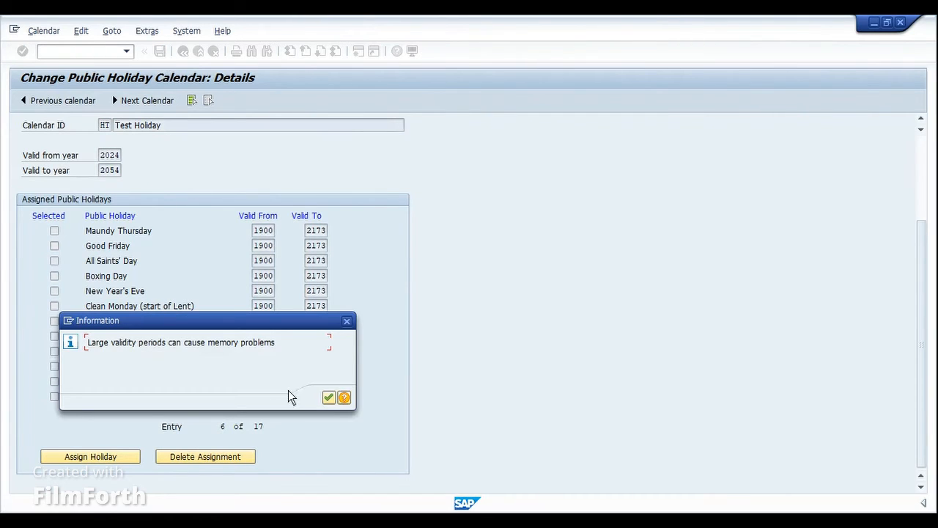
click(328, 398)
click(190, 330)
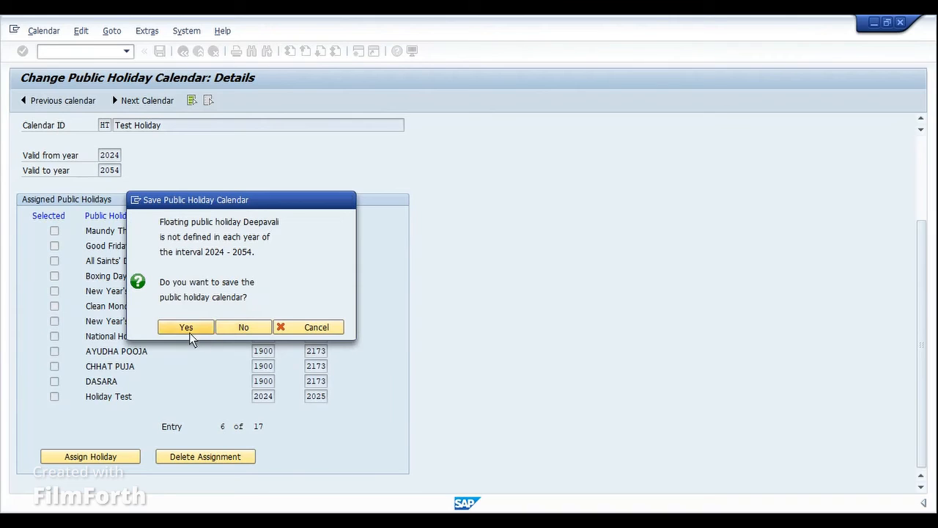
click(191, 330)
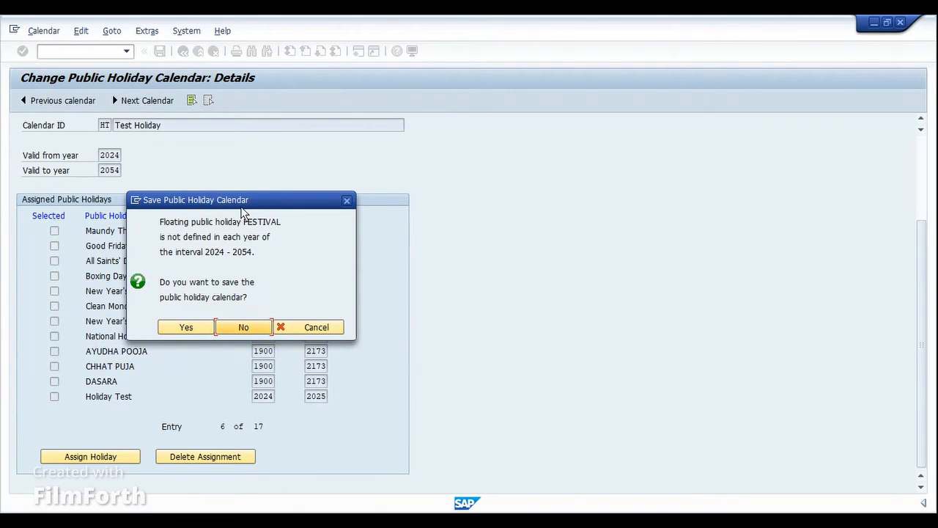
drag(242, 204, 299, 209)
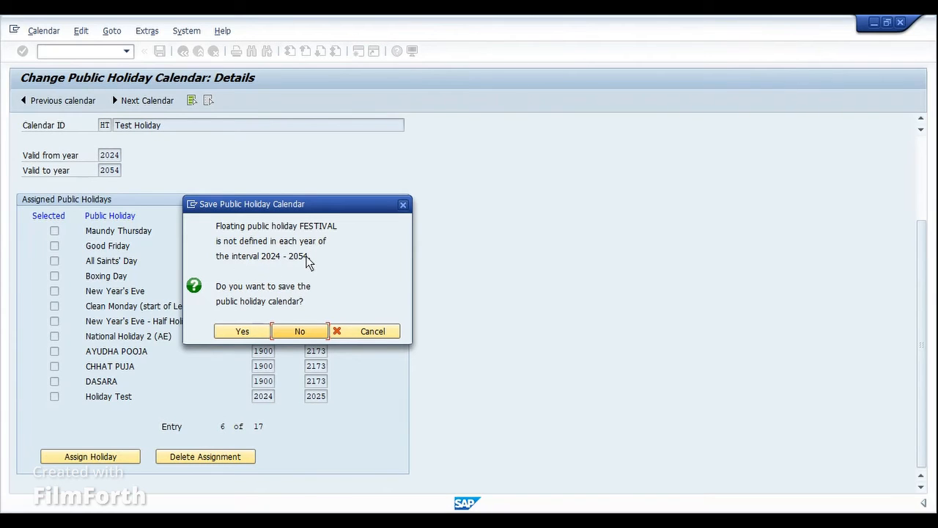
click(258, 336)
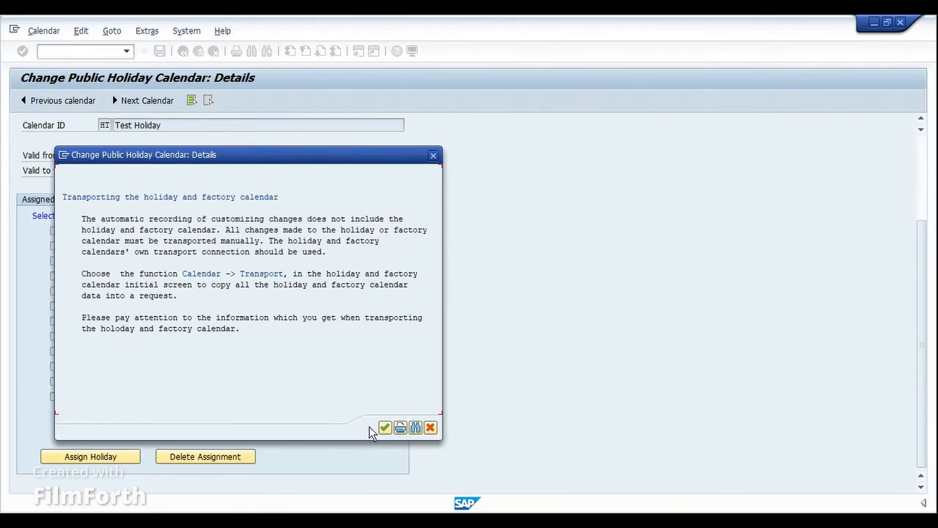
click(382, 430)
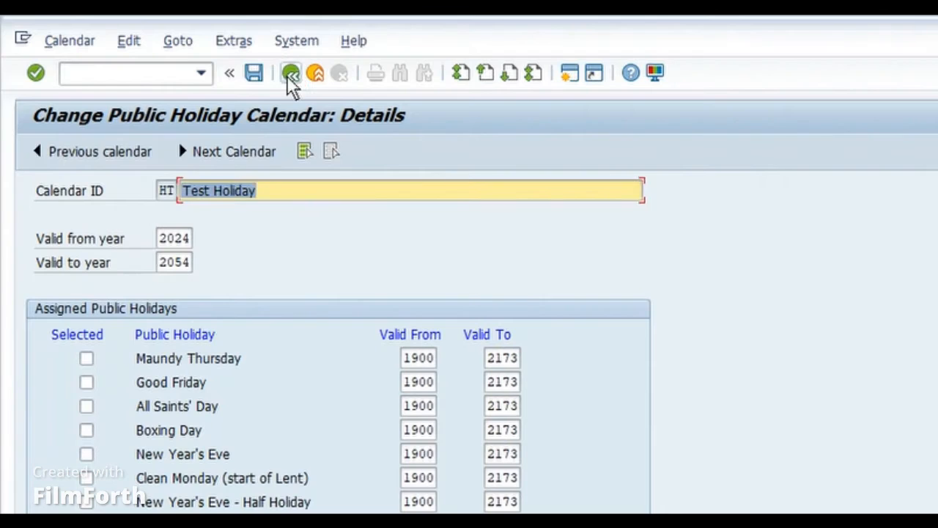
click(183, 51)
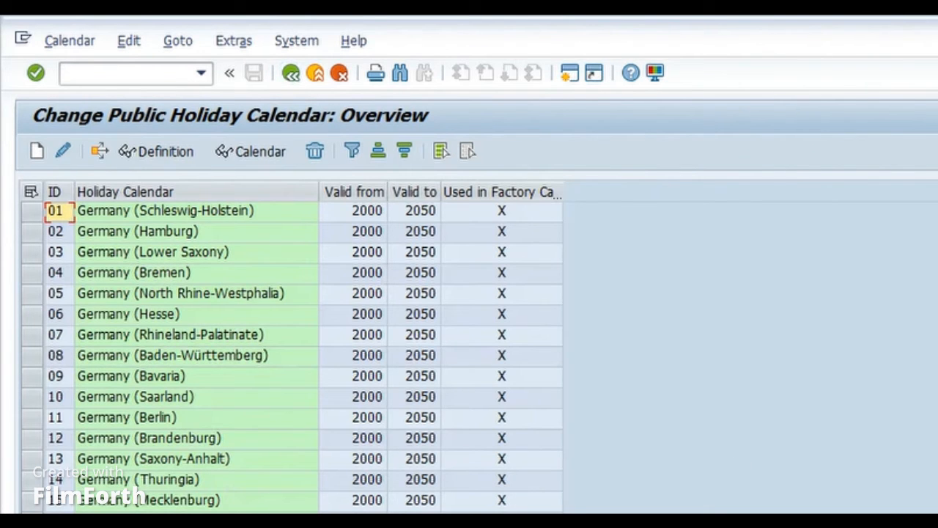
Find "test" in the holiday calendar overview and open the year overview of the Test Holiday calendar.
scroll(293, 352, down, 20)
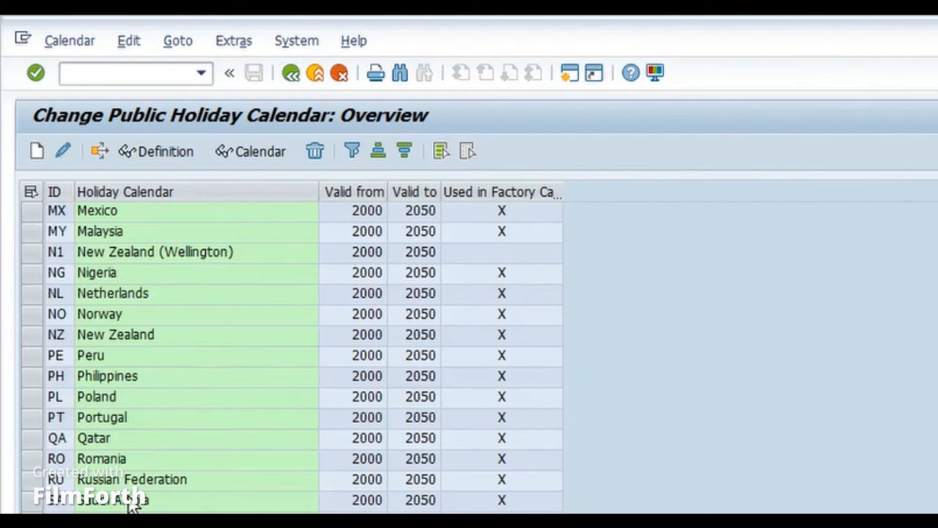
click(408, 82)
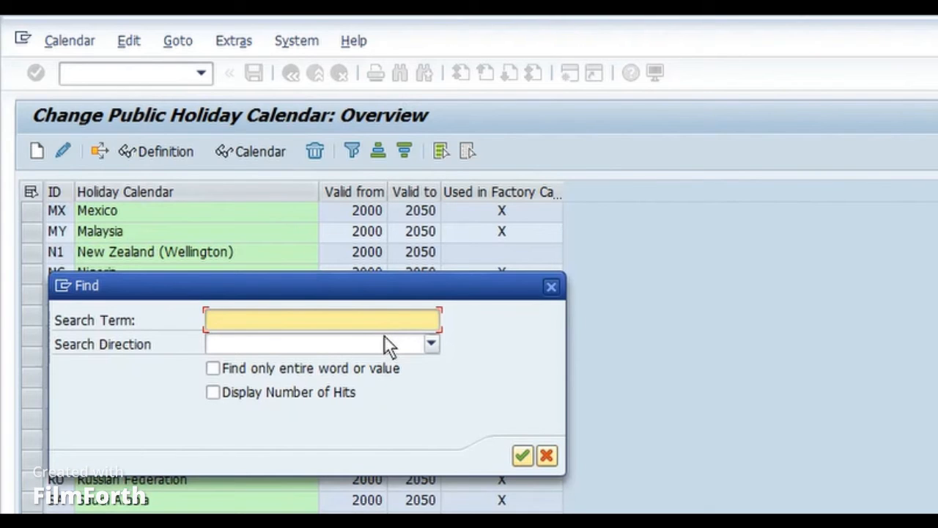
text(test)
key(Return)
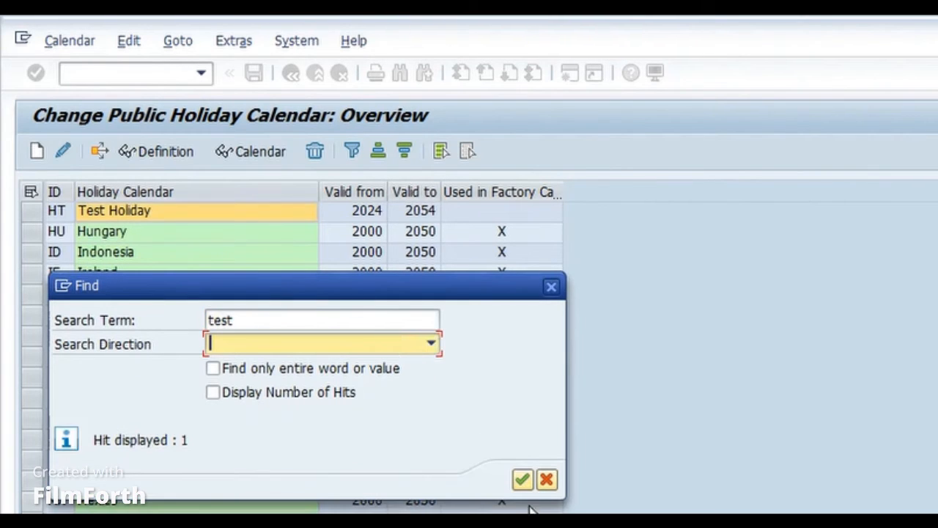
click(547, 481)
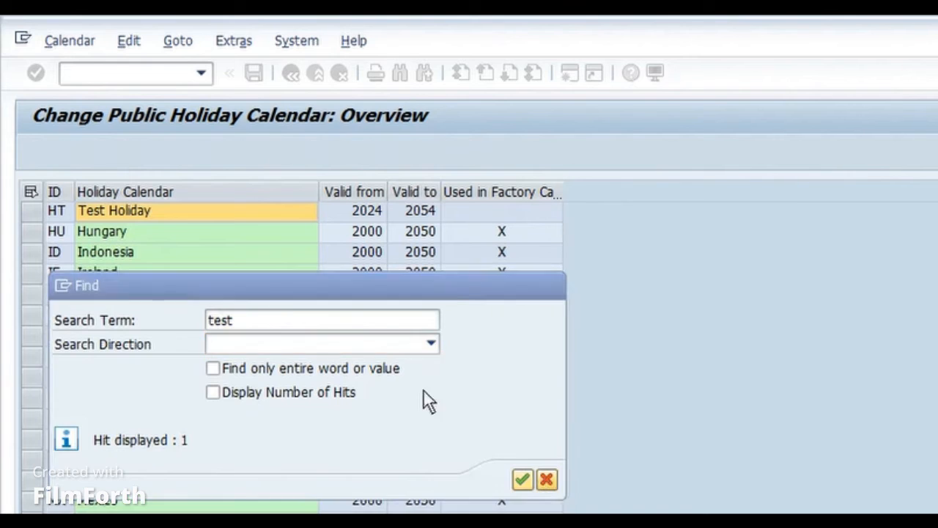
click(32, 212)
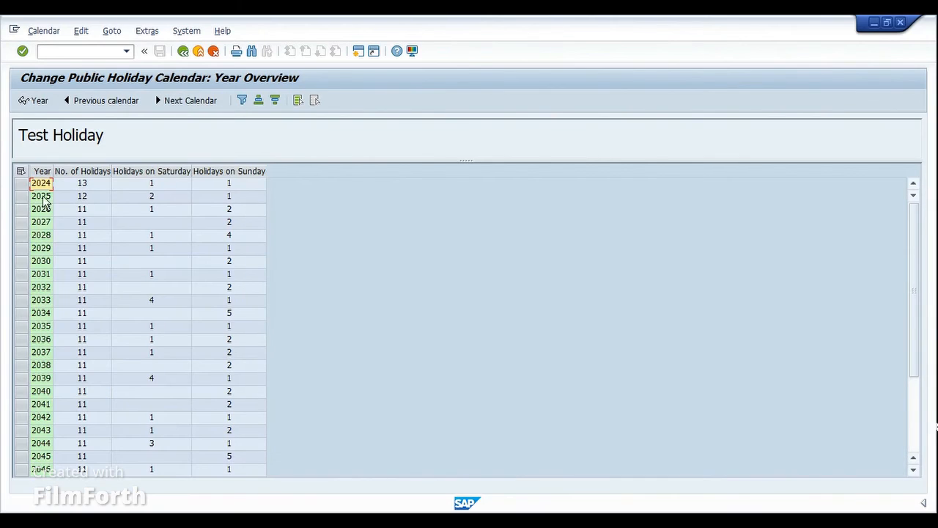
Examine the number of holidays and the holidays on Saturday and Sunday per year from 2024 to 2054.
drag(59, 172, 89, 181)
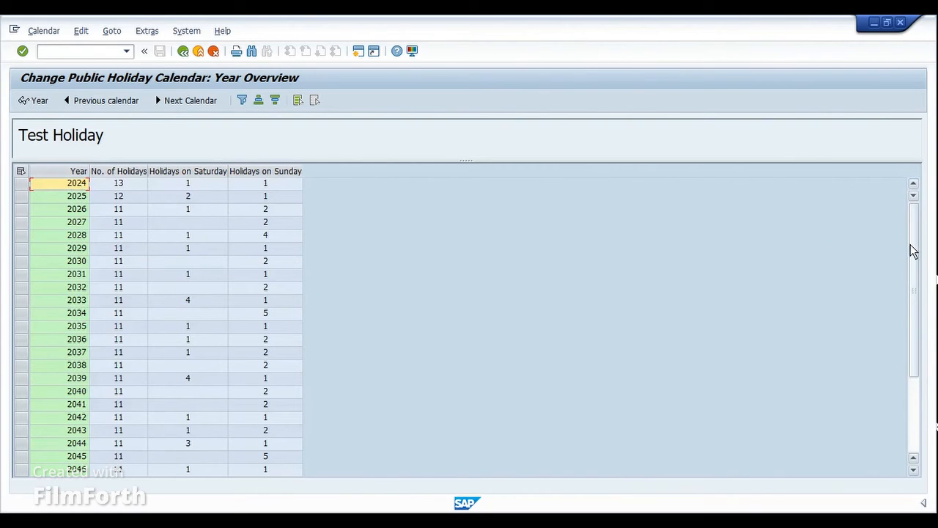
drag(912, 251, 915, 373)
click(77, 457)
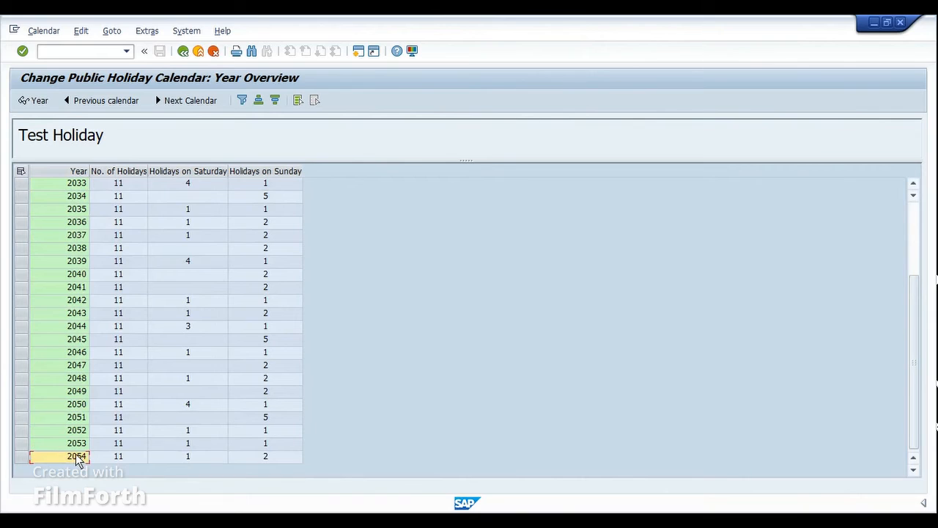
click(134, 175)
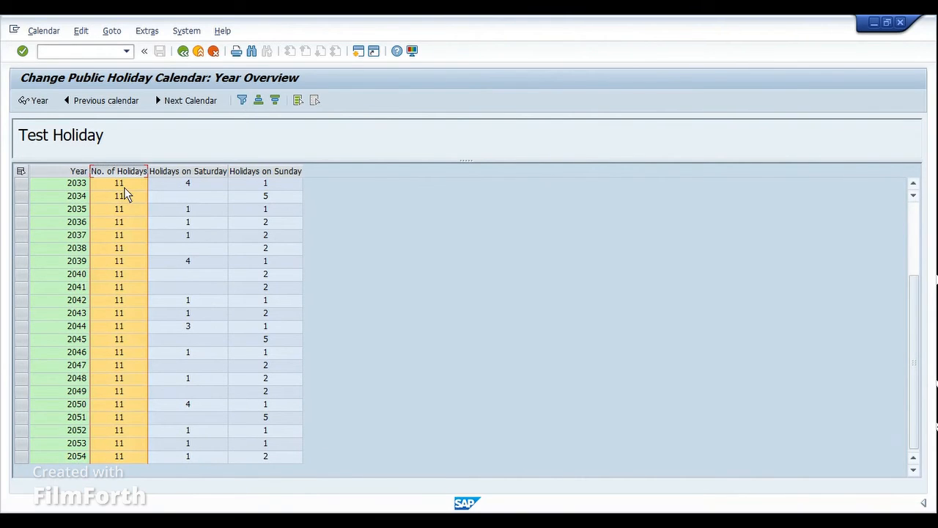
click(203, 173)
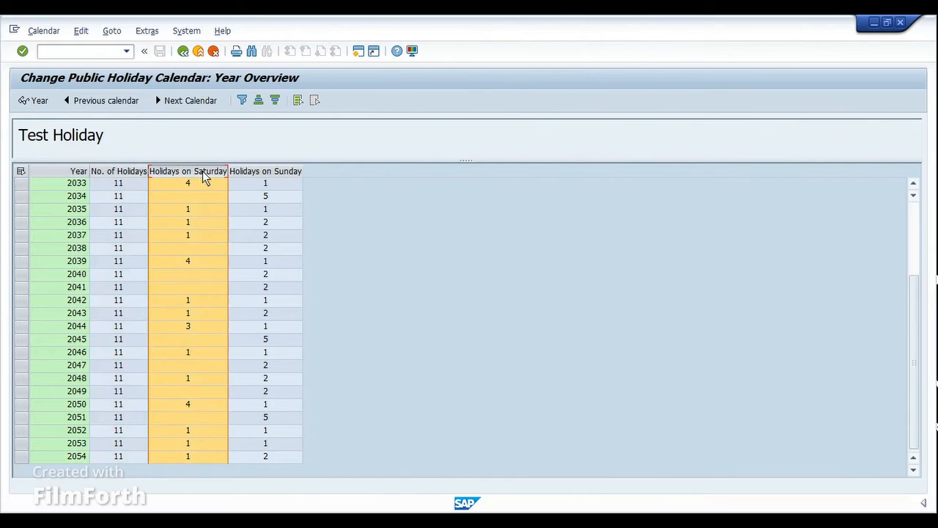
click(202, 184)
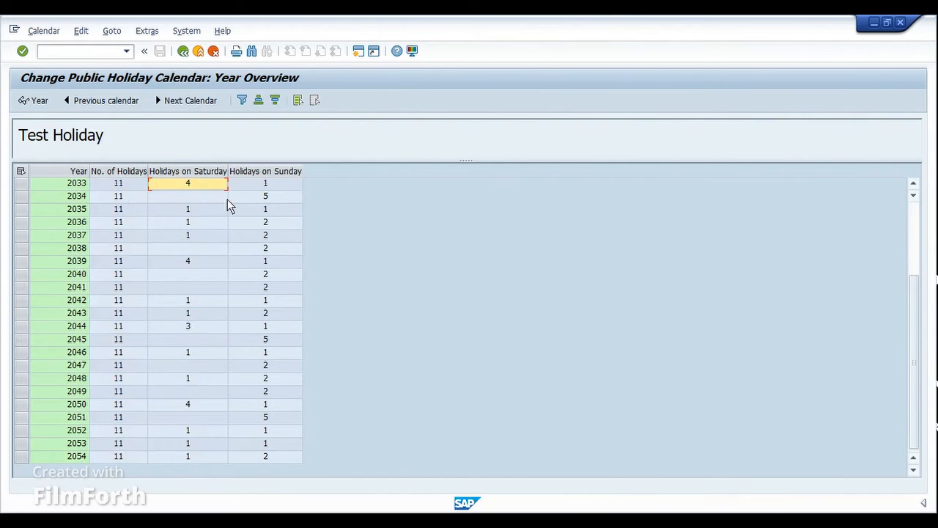
click(267, 184)
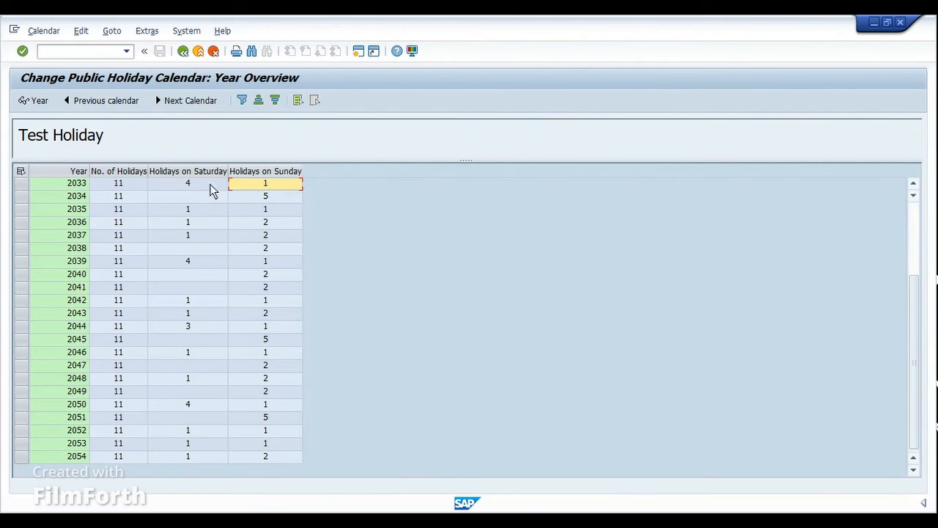
click(22, 184)
click(34, 184)
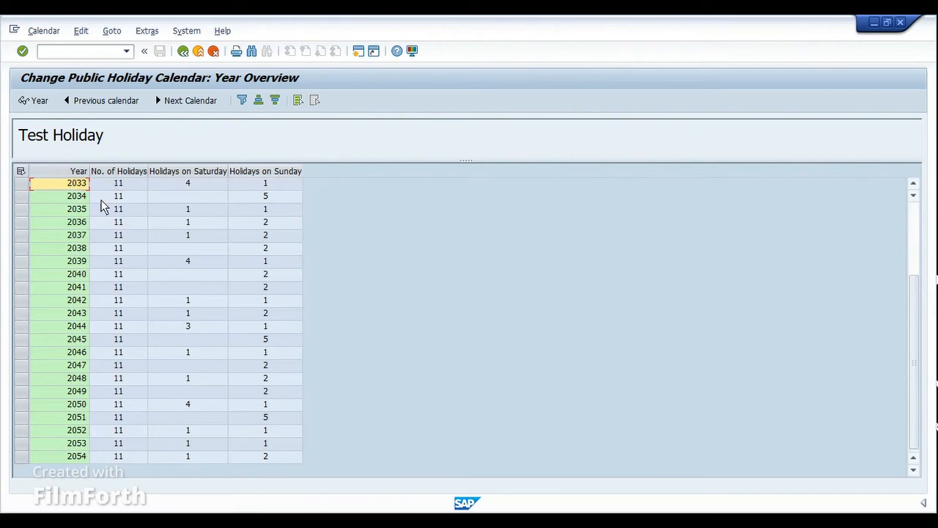
drag(919, 345, 915, 271)
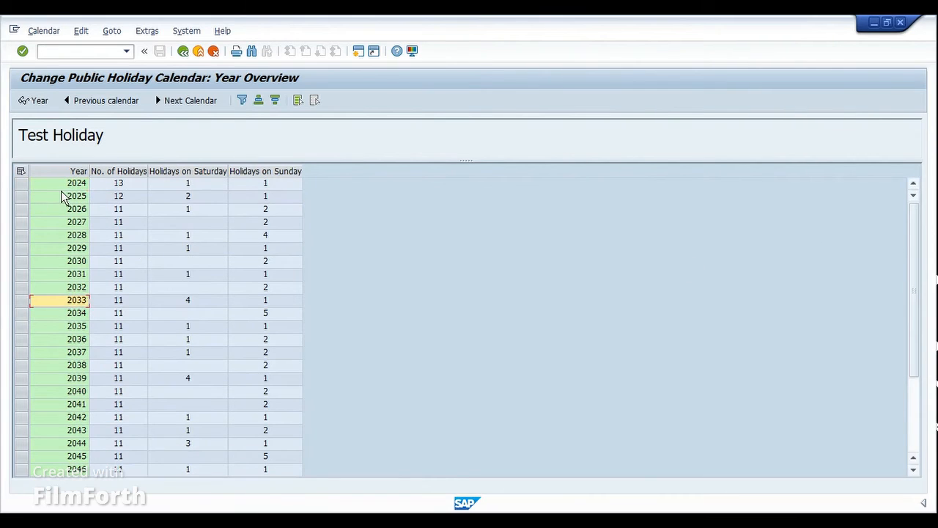
click(264, 185)
click(208, 186)
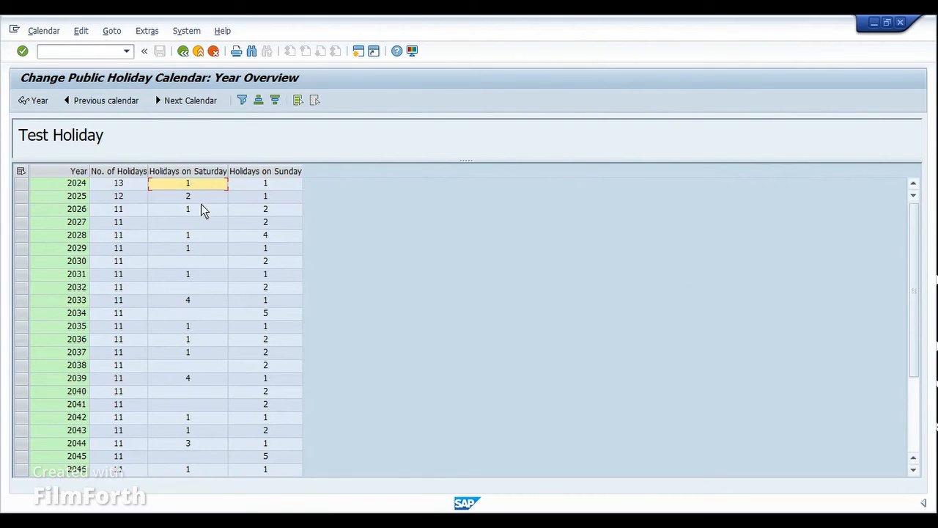
click(263, 210)
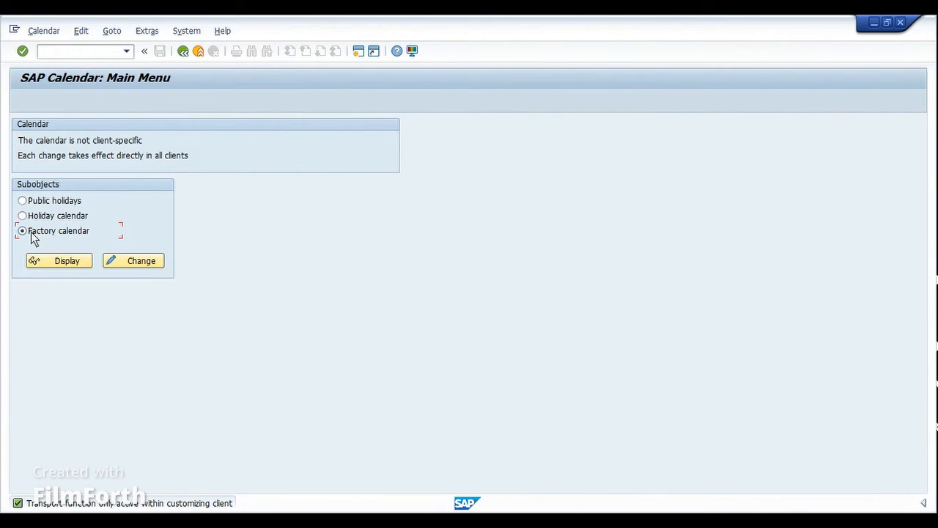
Open the factory calendars for change and create a new one with ID FT and description Factory Cal Test.
click(152, 261)
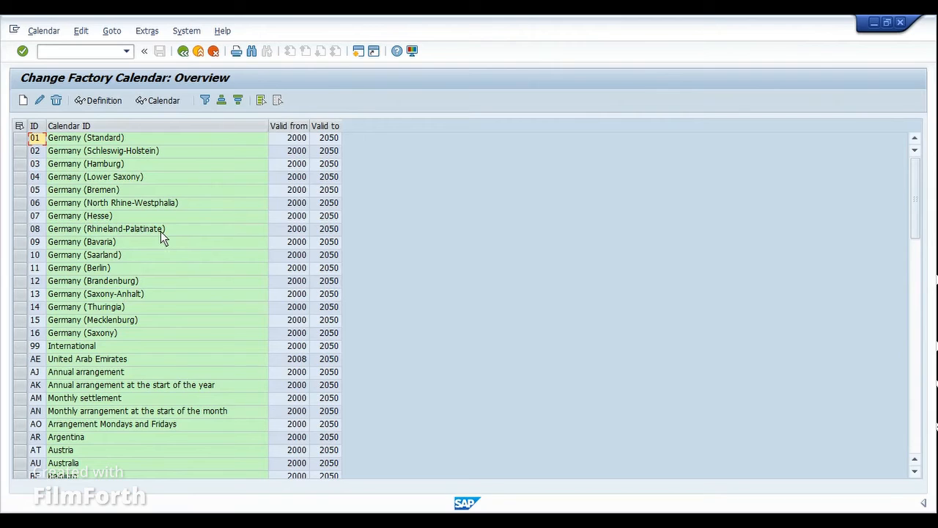
click(24, 100)
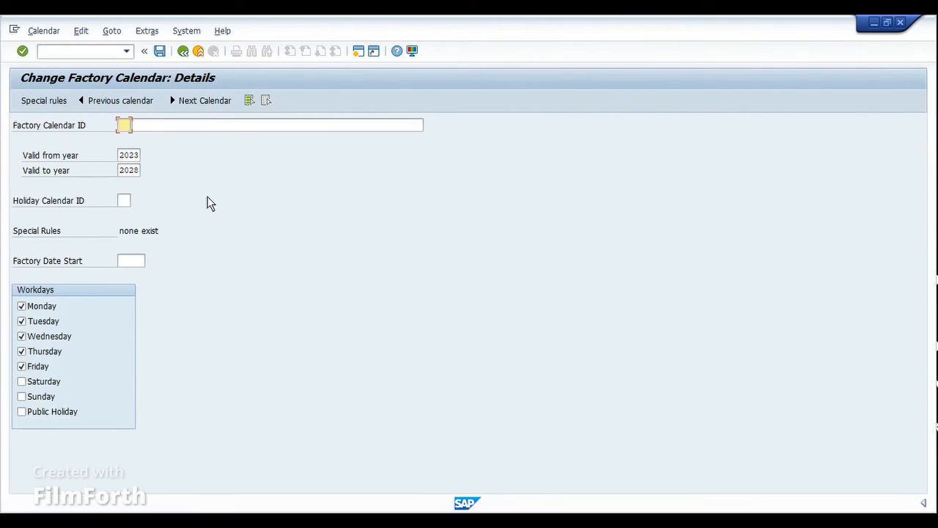
text(FT)
key(Tab)
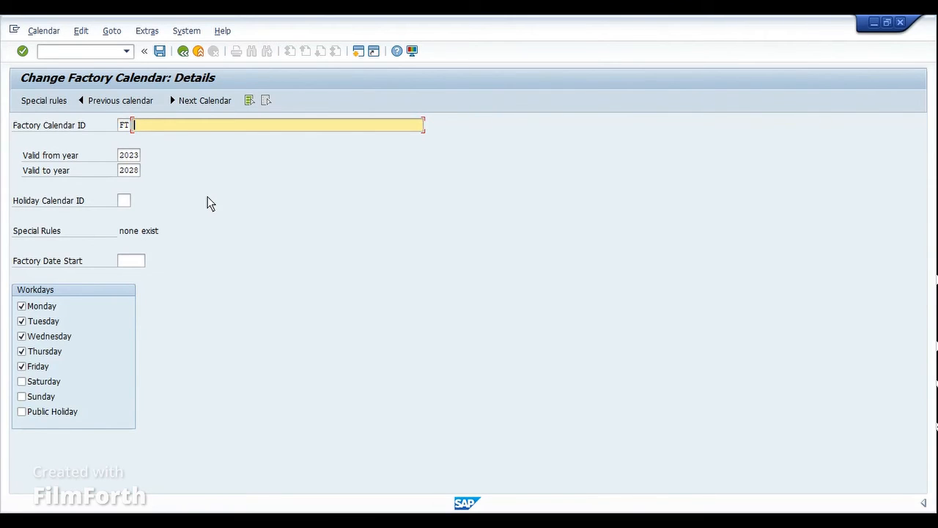
text(Factory Cal Test)
key(Tab)
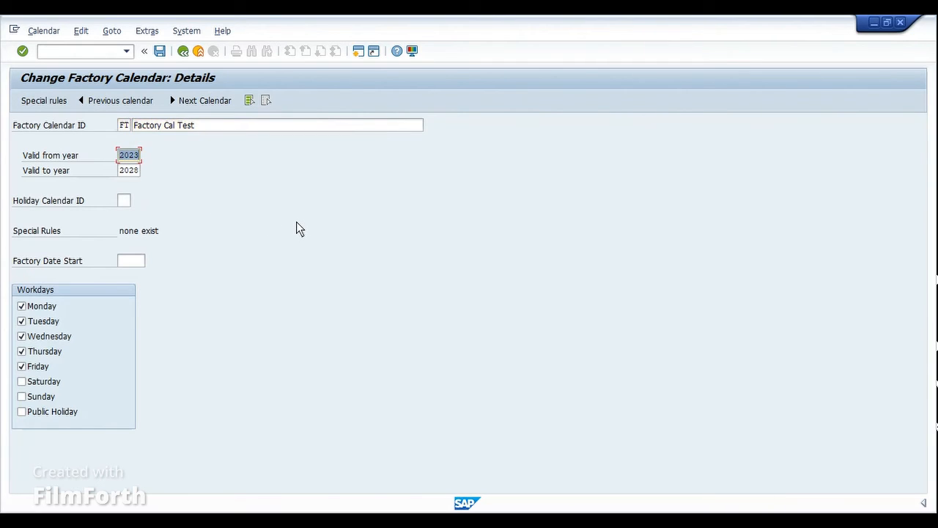
Set the factory calendar's validity from year 2024 to year 2050.
click(297, 222)
key(BackSpace)
text(4)
key(Tab)
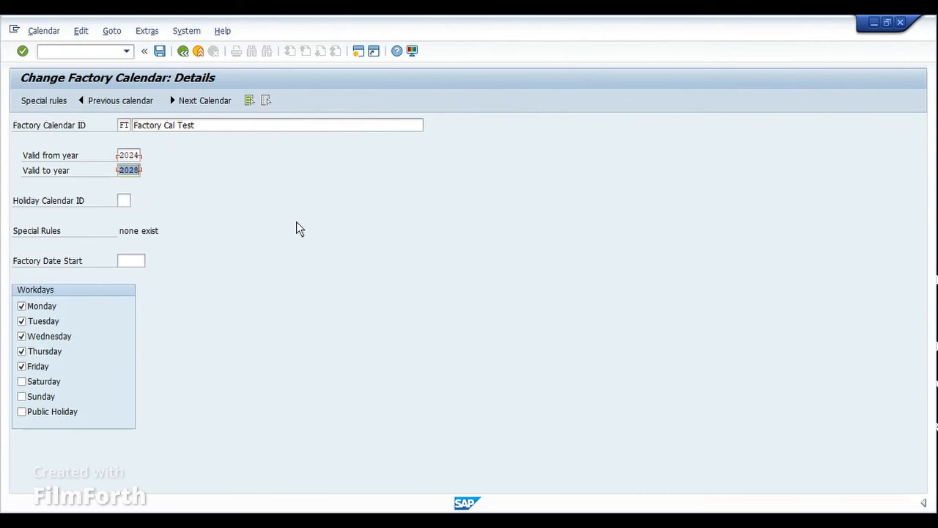
key(BackSpace)
key(BackSpace)
text(50)
Assign holiday calendar HT to the factory calendar and add Saturday as a workday, leaving Sunday and Public Holiday unselected.
click(125, 201)
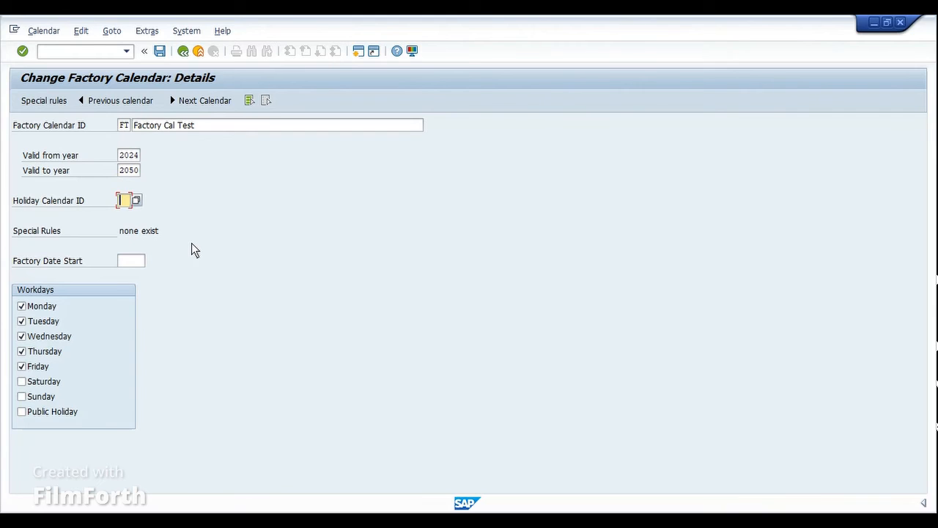
text(HT)
click(48, 382)
click(43, 399)
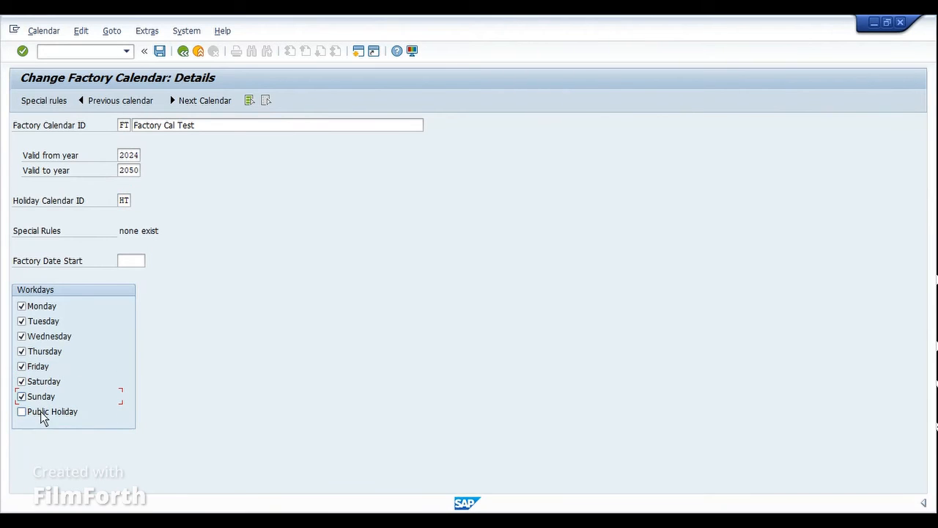
click(42, 413)
click(22, 397)
click(22, 412)
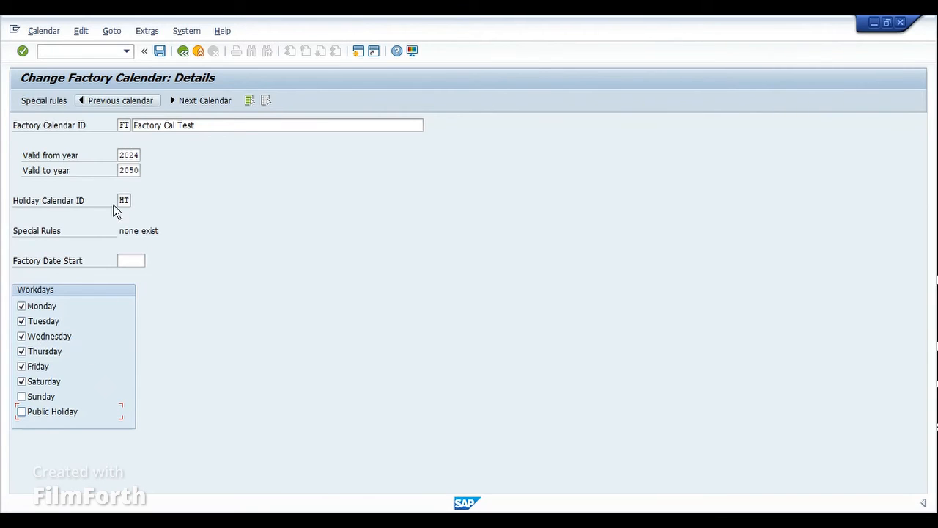
click(122, 201)
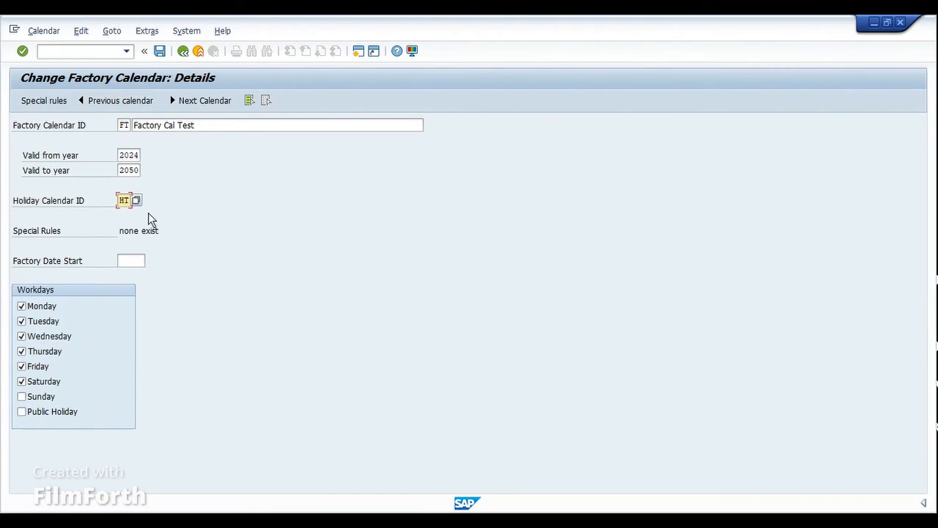
Save the factory calendar FT, accept the transport notice and return to the factory calendar overview.
click(159, 51)
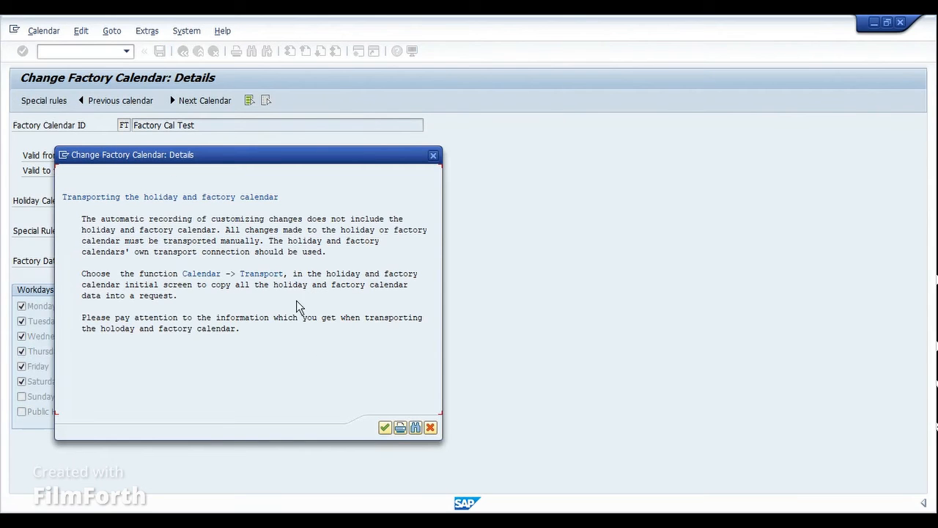
click(384, 427)
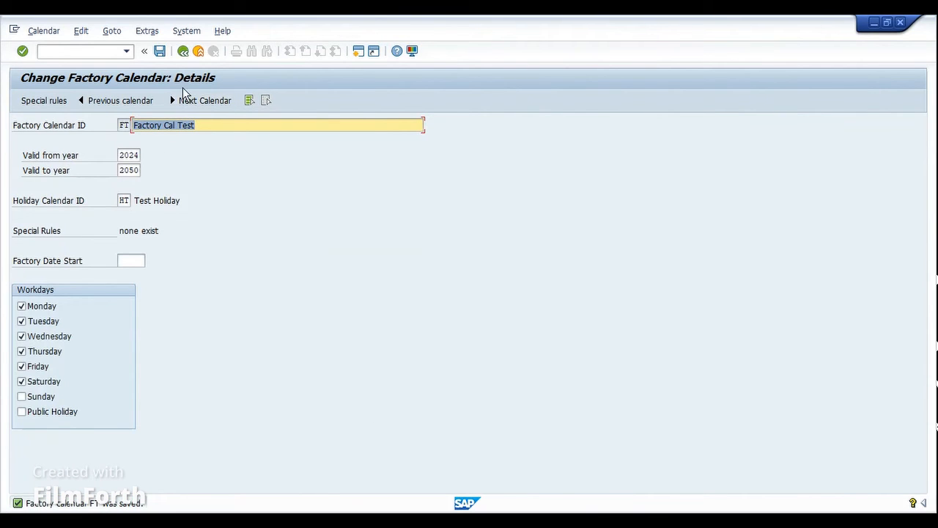
click(184, 53)
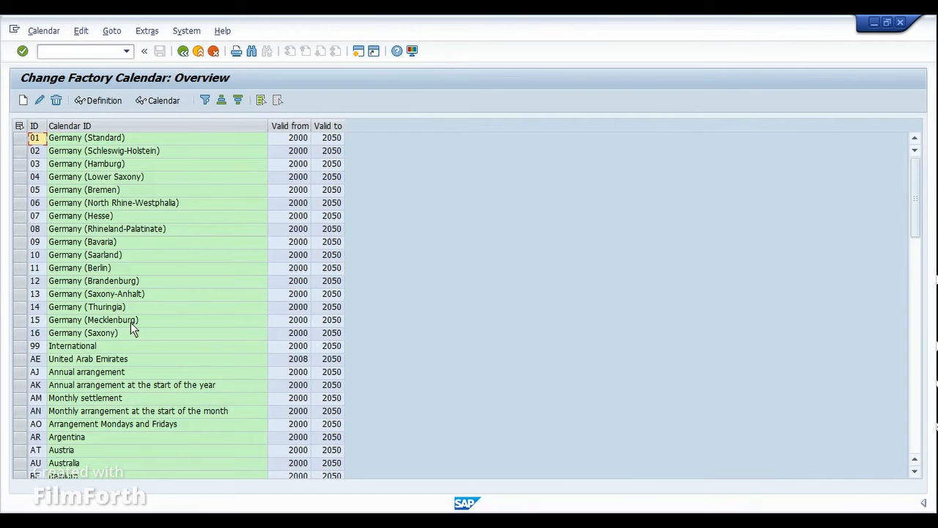
Search the factory calendar overview for FT and open the year overview of Factory Cal Test.
click(254, 54)
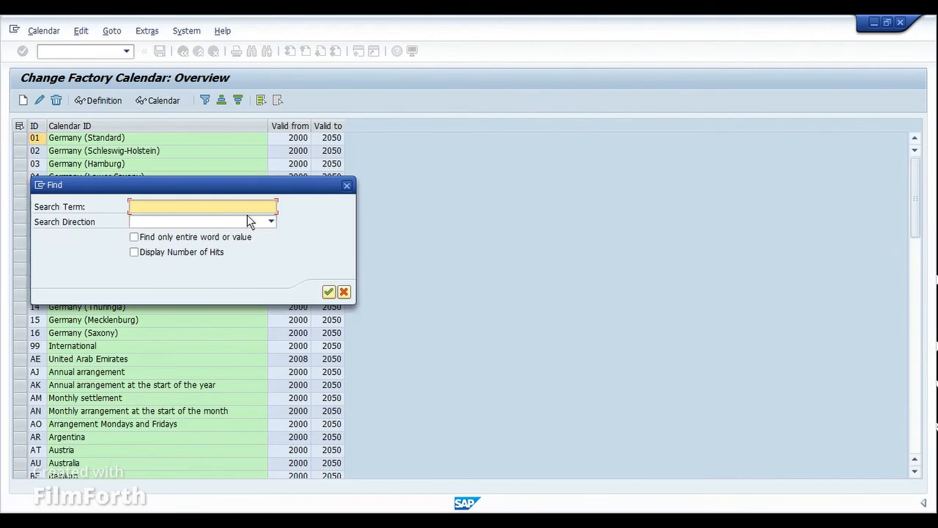
text(ft)
key(Return)
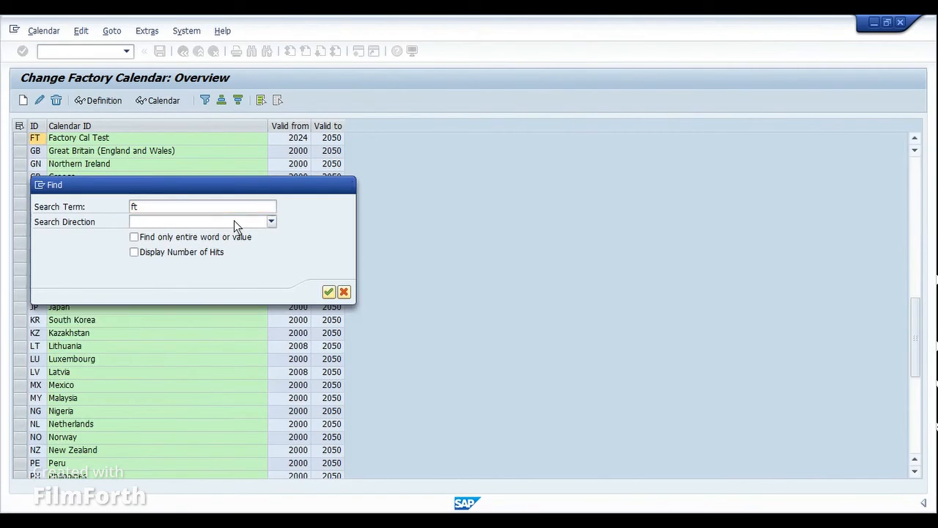
click(344, 307)
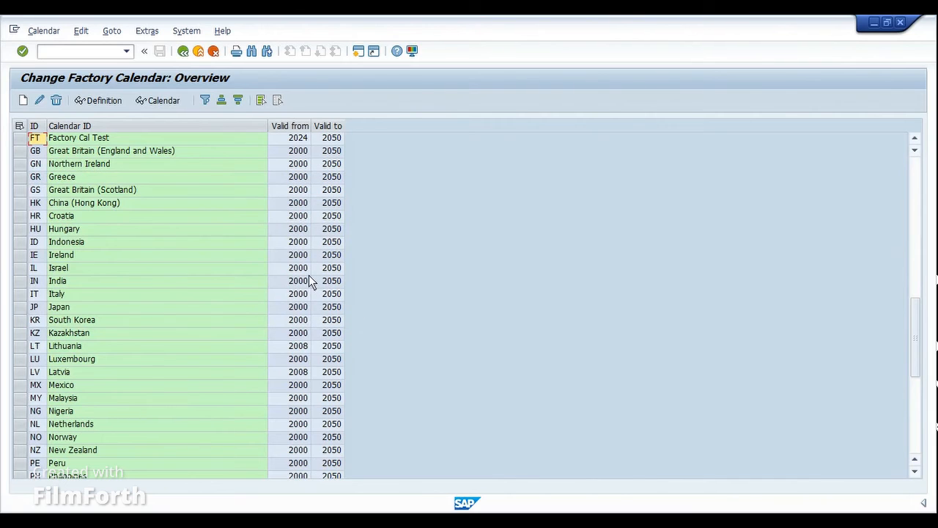
click(25, 140)
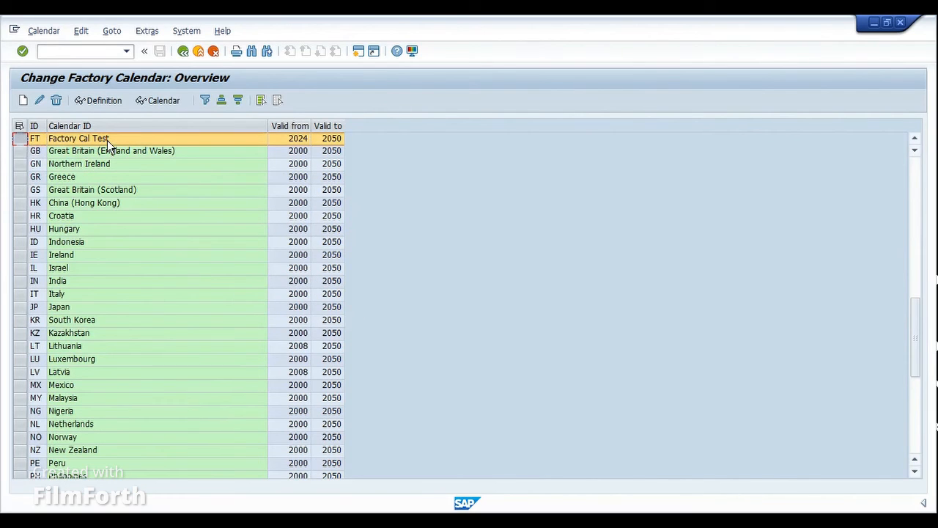
click(150, 104)
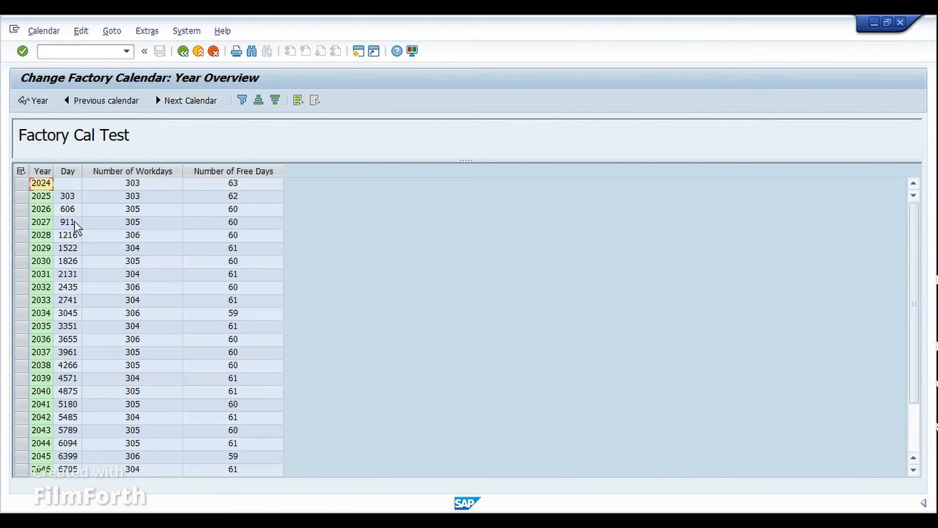
Examine the workdays and free days per year from 2024 to 2050, and return to the SAP Calendar main menu.
drag(55, 173, 65, 174)
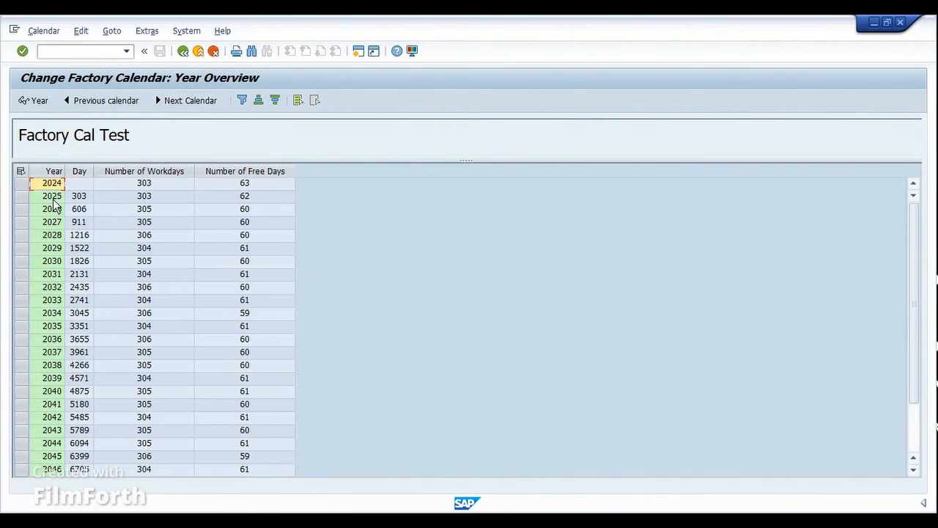
scroll(55, 345, down, 3)
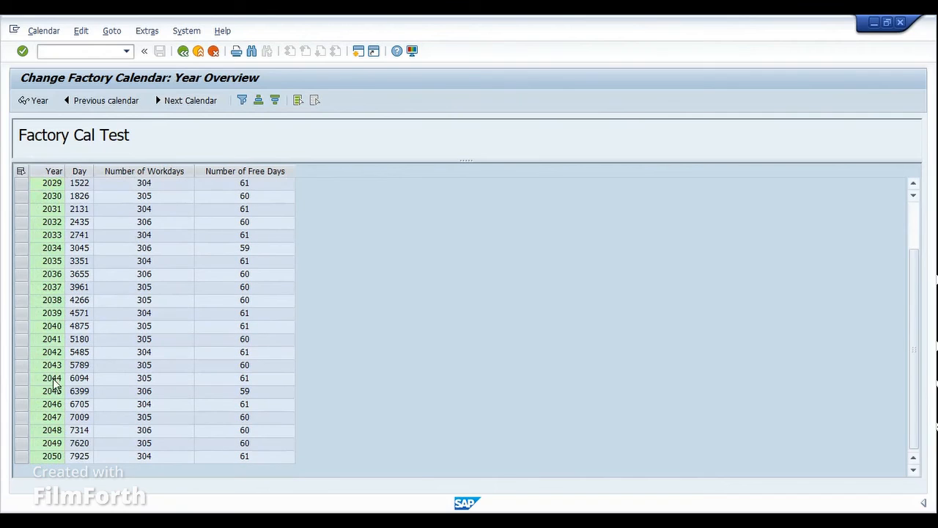
click(23, 458)
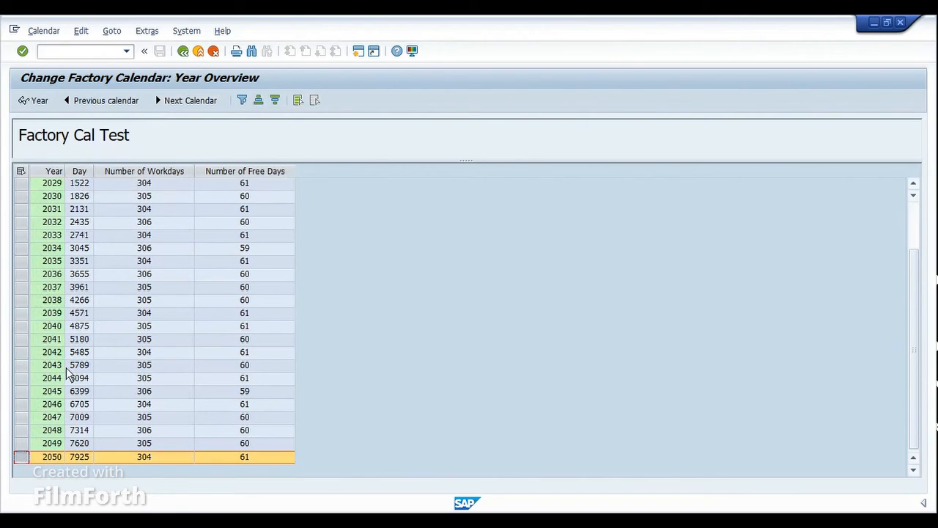
scroll(82, 203, up, 2)
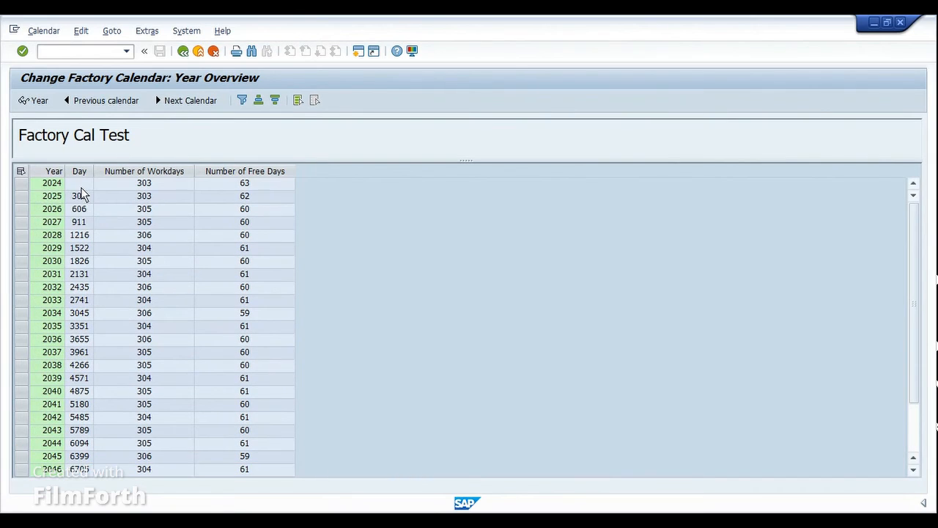
click(154, 176)
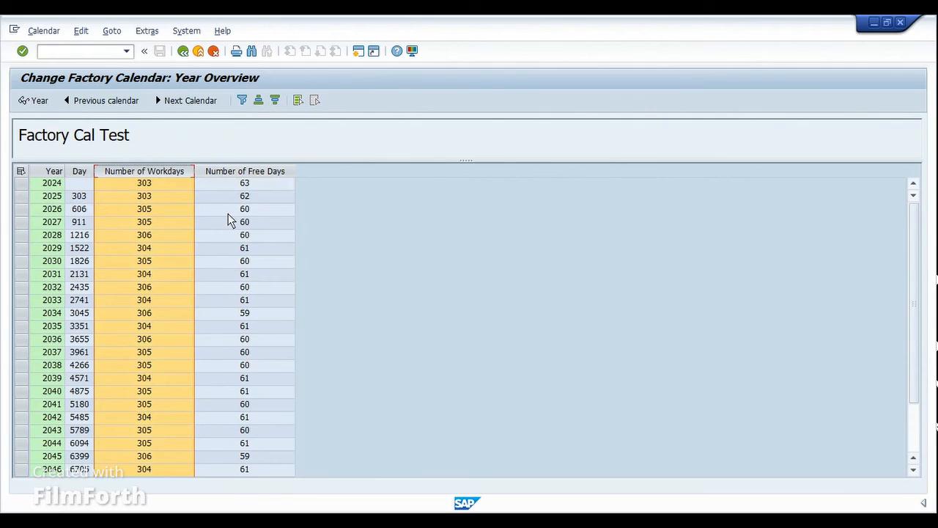
click(244, 302)
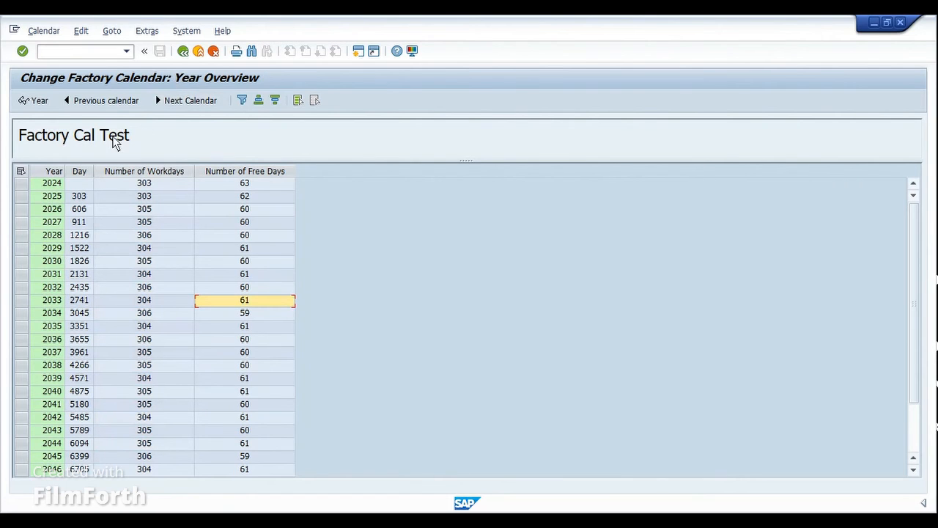
click(184, 52)
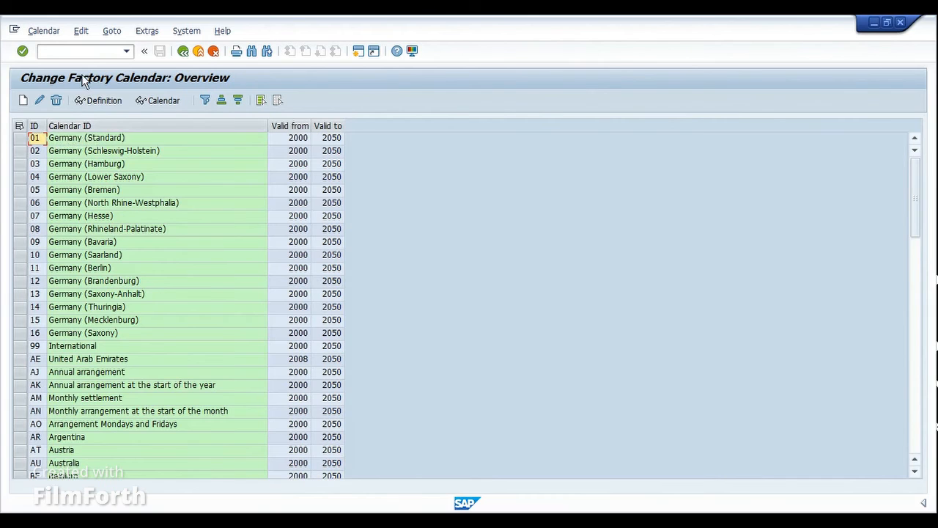
click(184, 52)
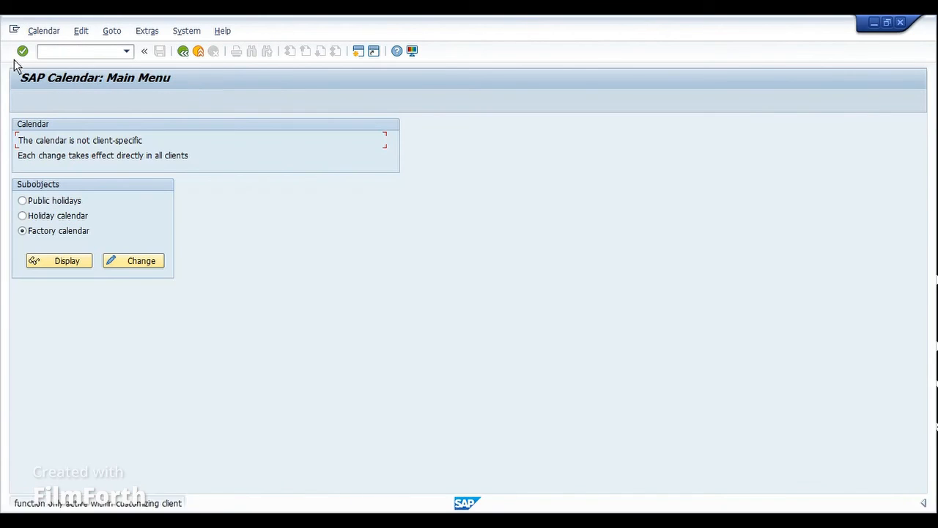
In the customizing client's session, start the calendar transport and accept the notice about transporting all public holidays and calendars.
click(43, 34)
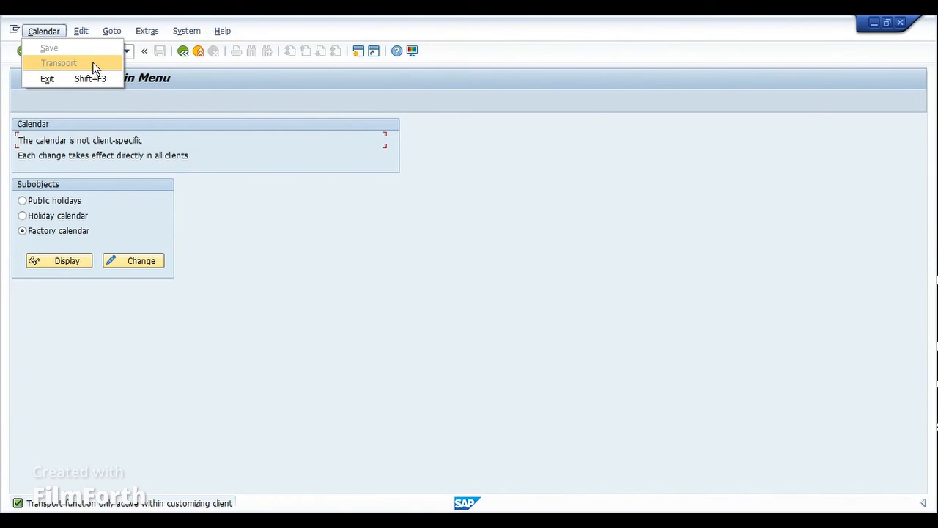
click(195, 107)
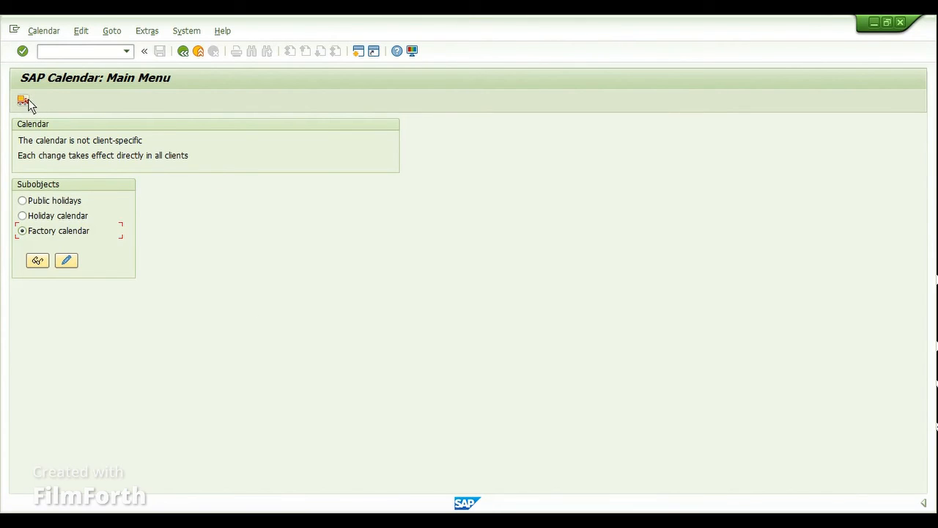
click(45, 32)
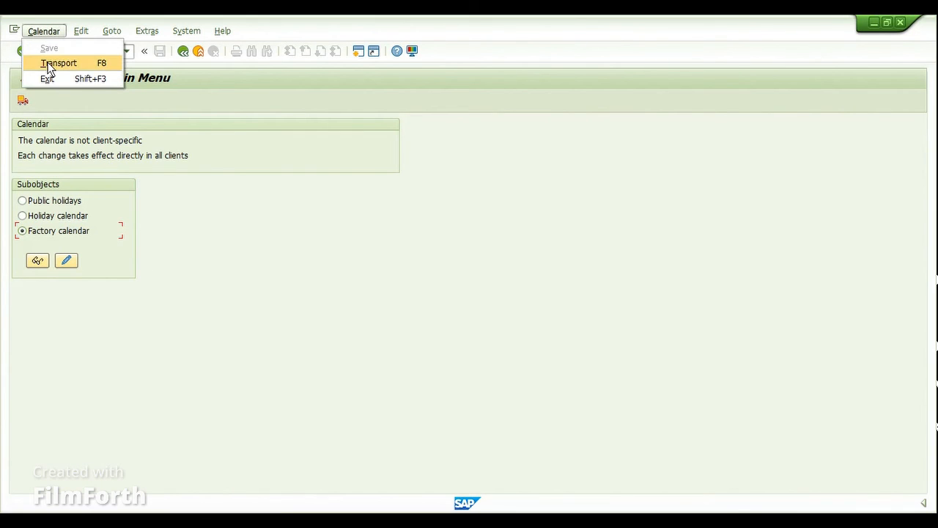
click(23, 99)
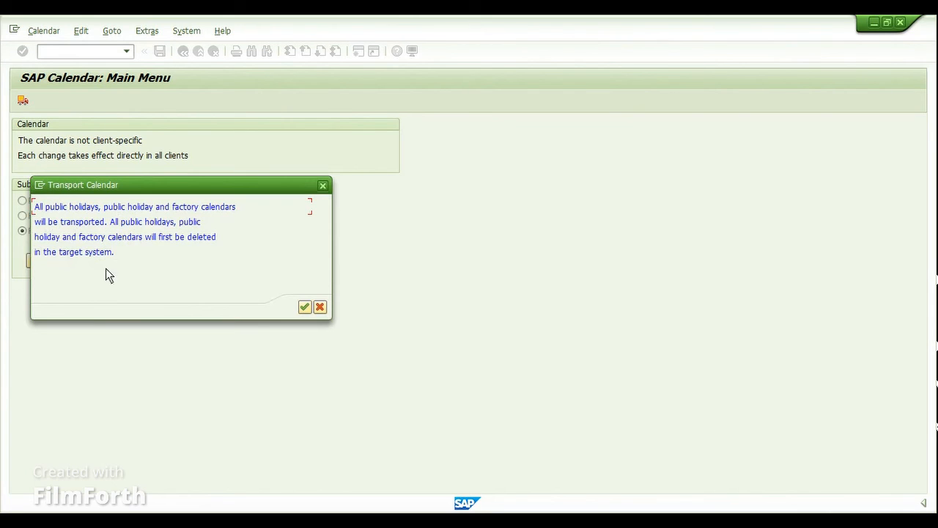
drag(200, 186, 365, 222)
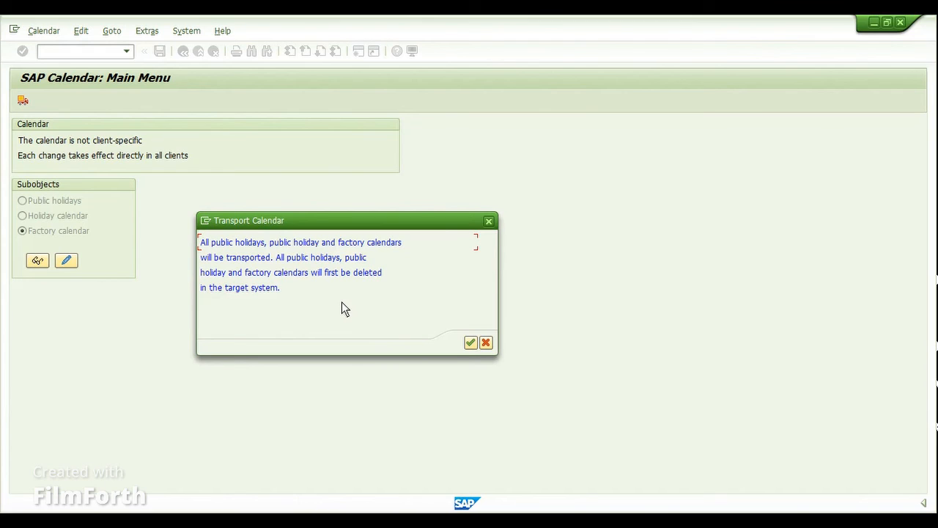
click(469, 343)
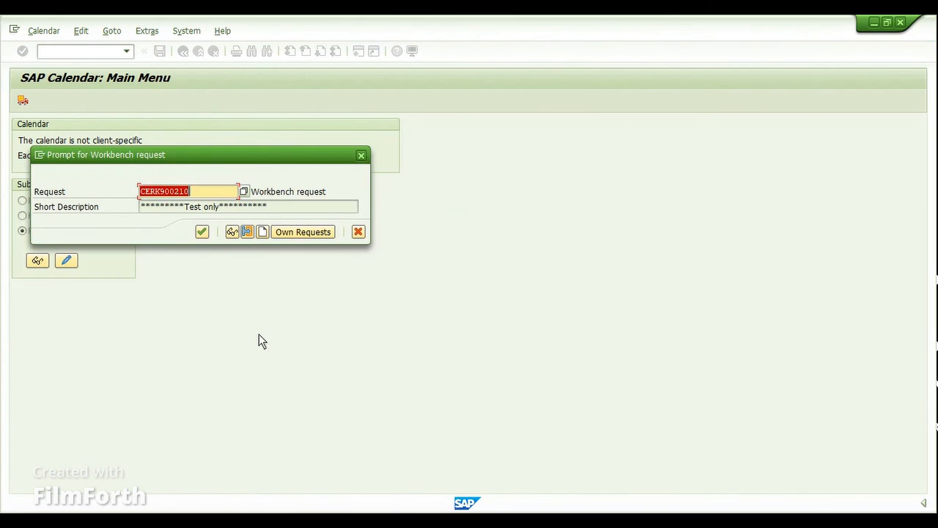
Start creating a new workbench request for the calendar transport instead of using the proposed one.
drag(171, 162, 343, 207)
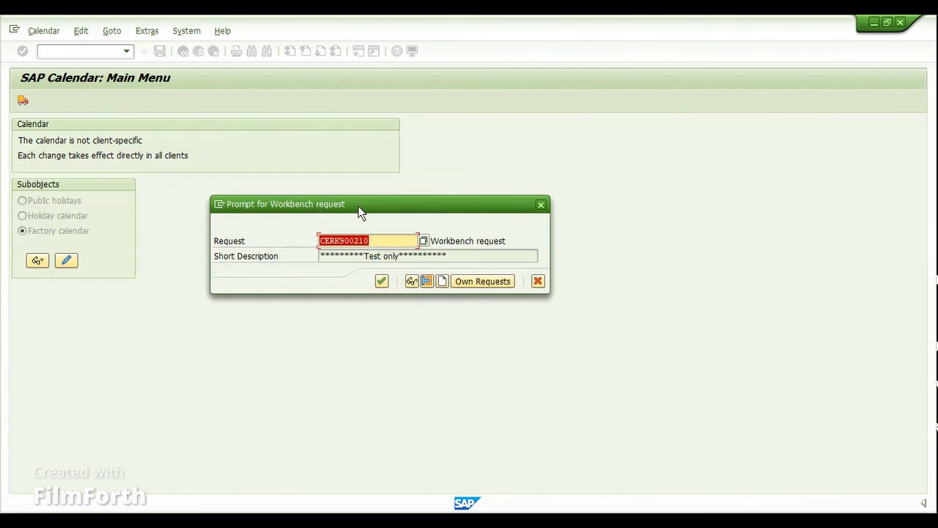
click(442, 281)
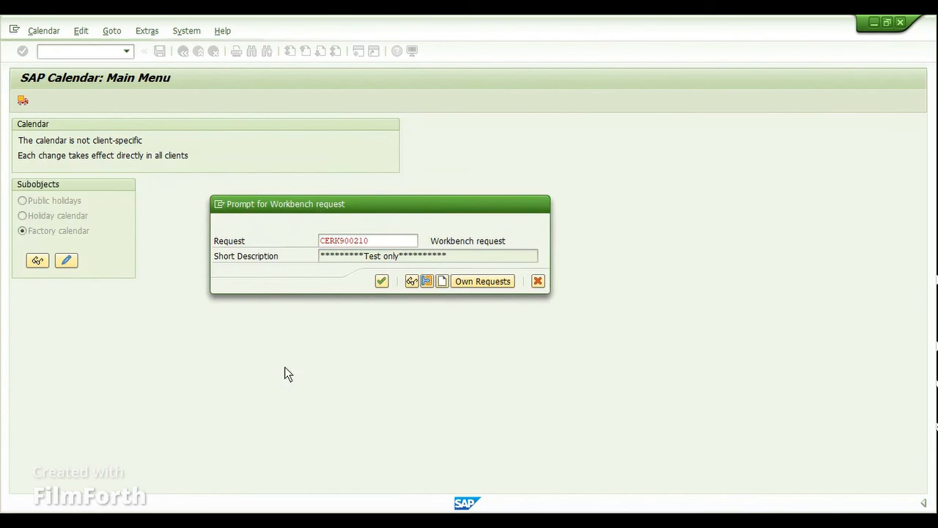
drag(243, 173, 387, 242)
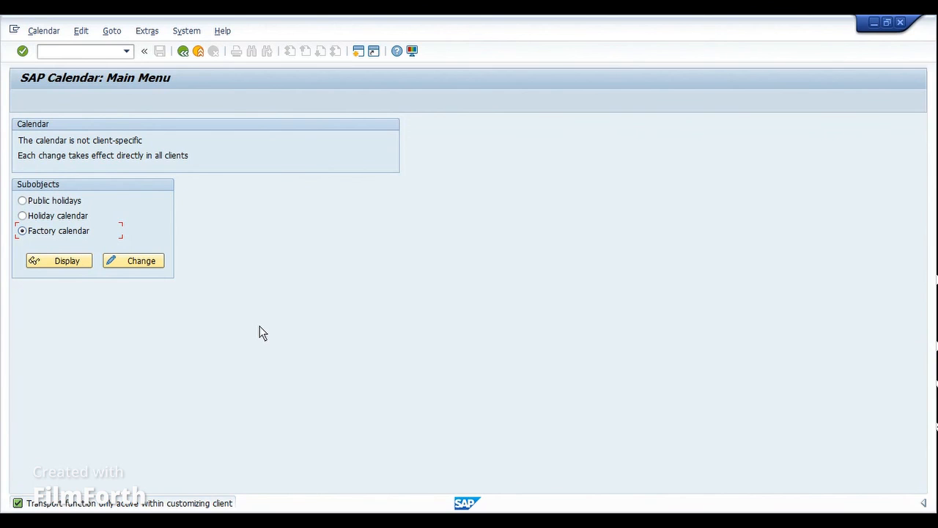
Open factory calendar 03 Germany (Hamburg) for change and set its valid-to year to 2023.
click(138, 263)
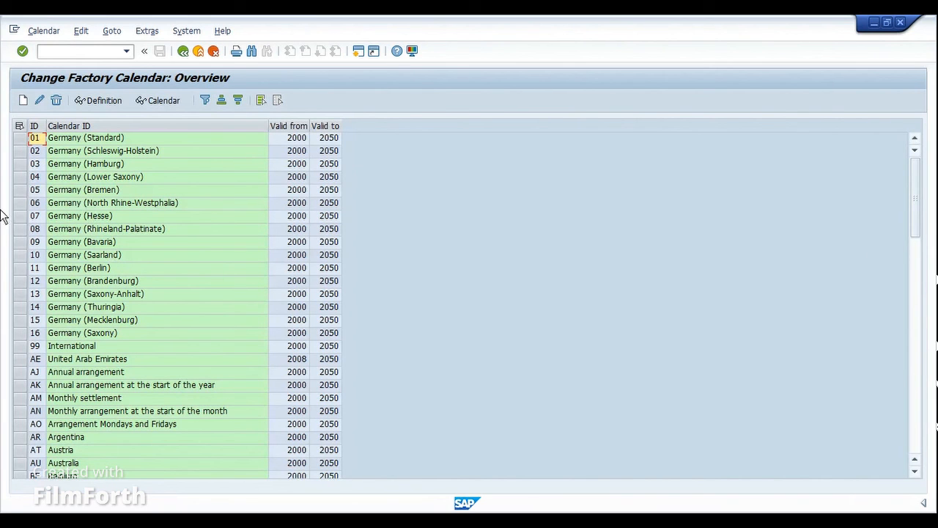
click(20, 164)
click(38, 100)
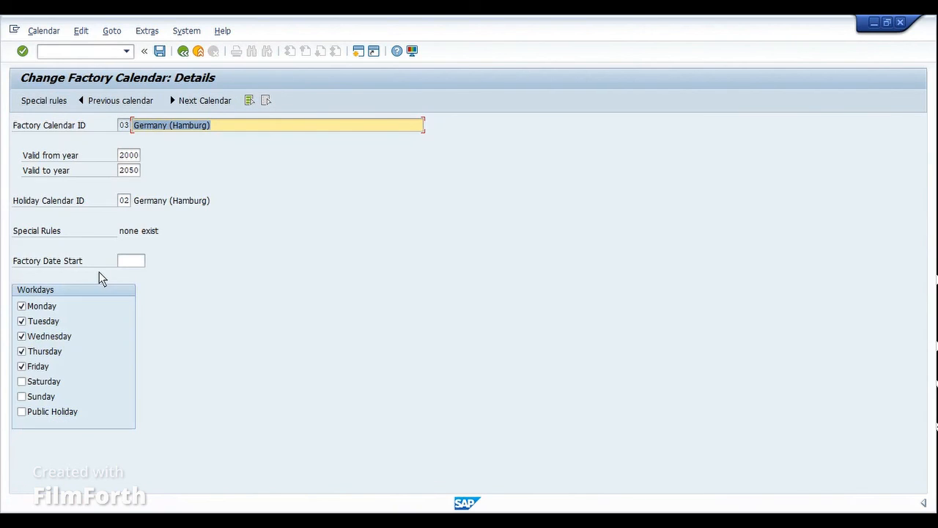
click(135, 173)
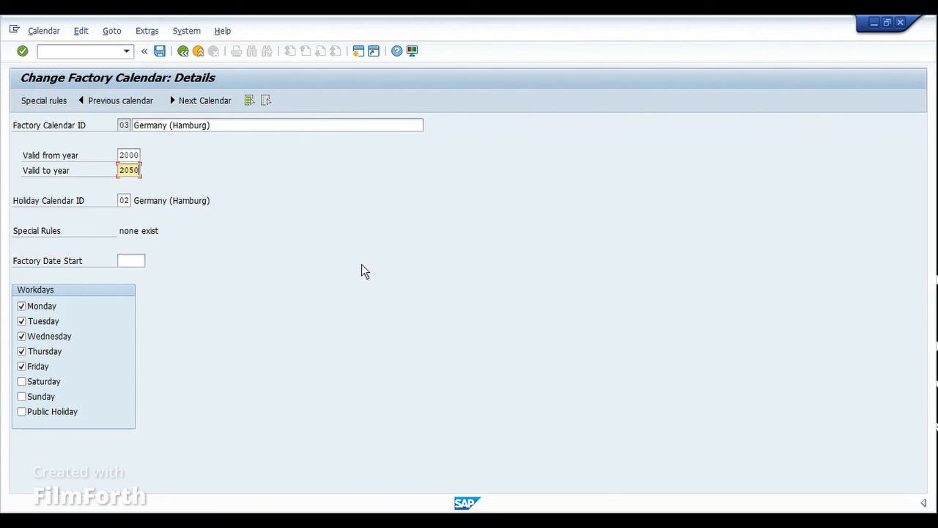
key(BackSpace)
key(BackSpace)
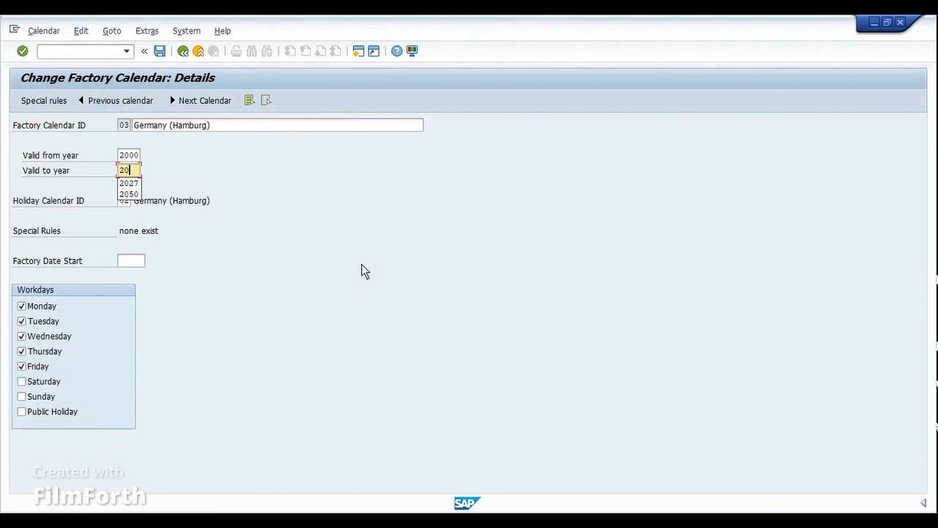
text(23)
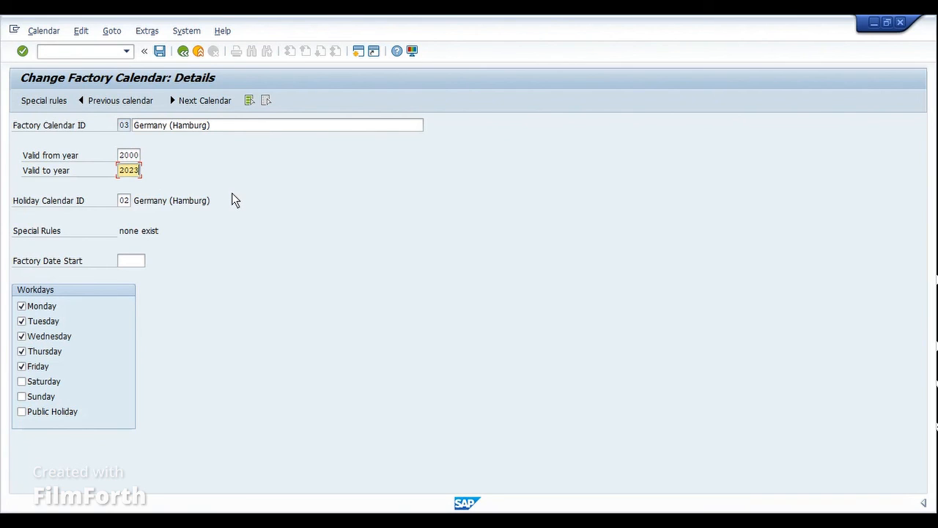
Set the valid-to year of the Germany (Hamburg) factory calendar to 2026.
key(BackSpace)
key(BackSpace)
text(26)
key(Return)
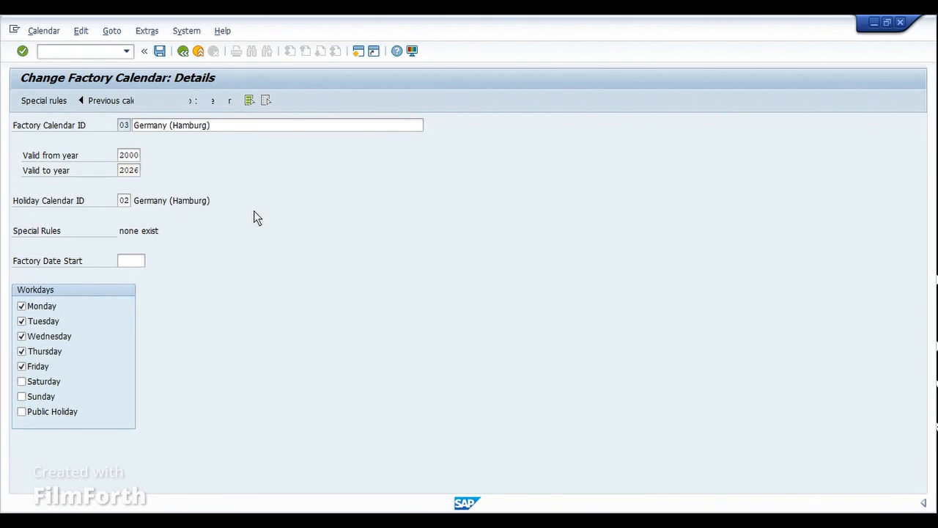
Check which holiday calendar ID is assigned to the Germany (Hamburg) factory calendar.
drag(43, 202, 59, 202)
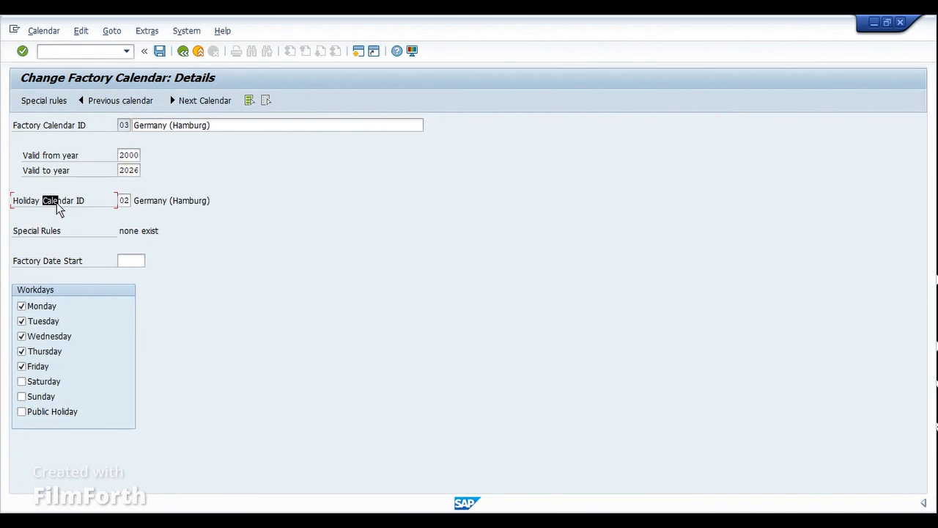
click(123, 203)
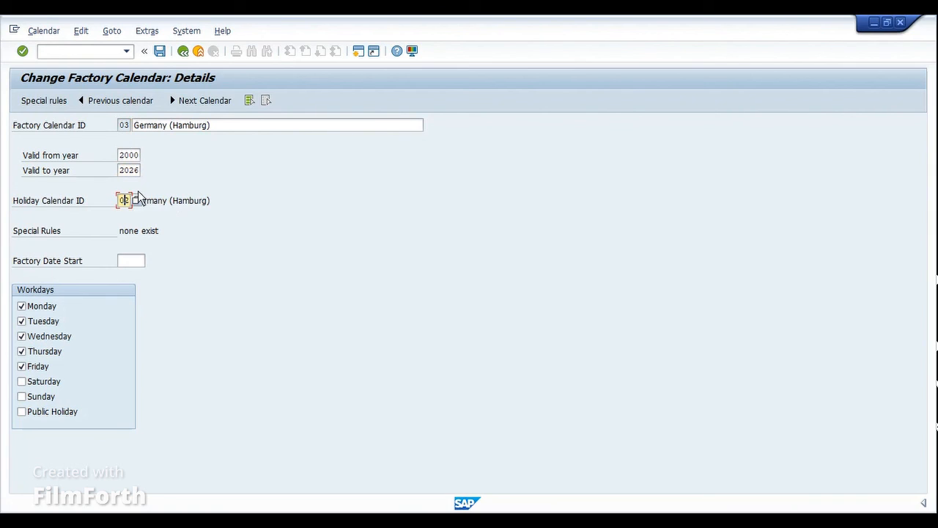
double_click(170, 202)
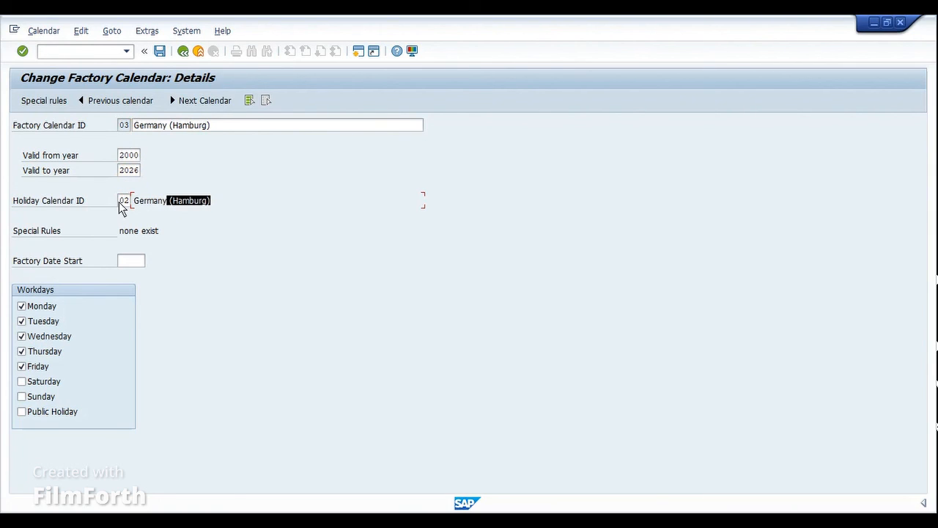
click(128, 202)
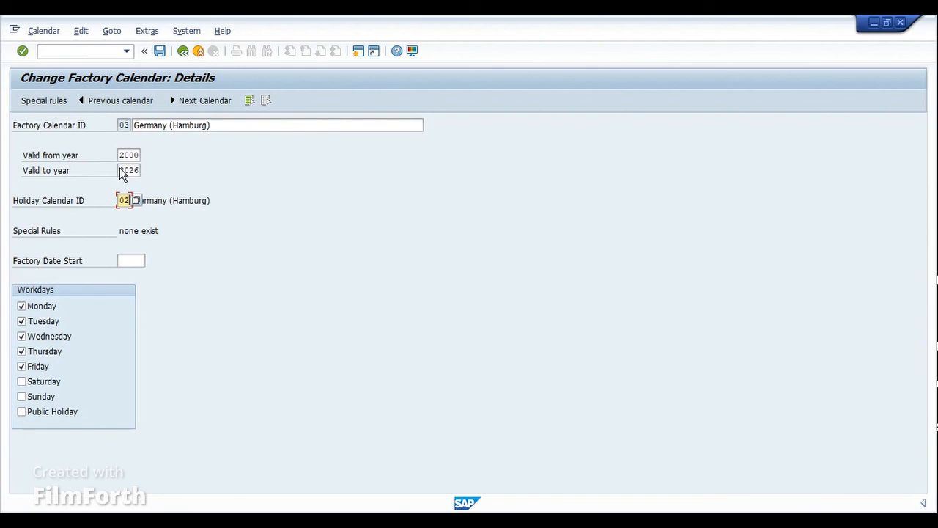
drag(119, 201, 221, 218)
Open transaction SCAL in a new session and display the definition of holiday calendar 02 Germany (Hamburg).
key(ctrl+slash)
text(/OSCAL)
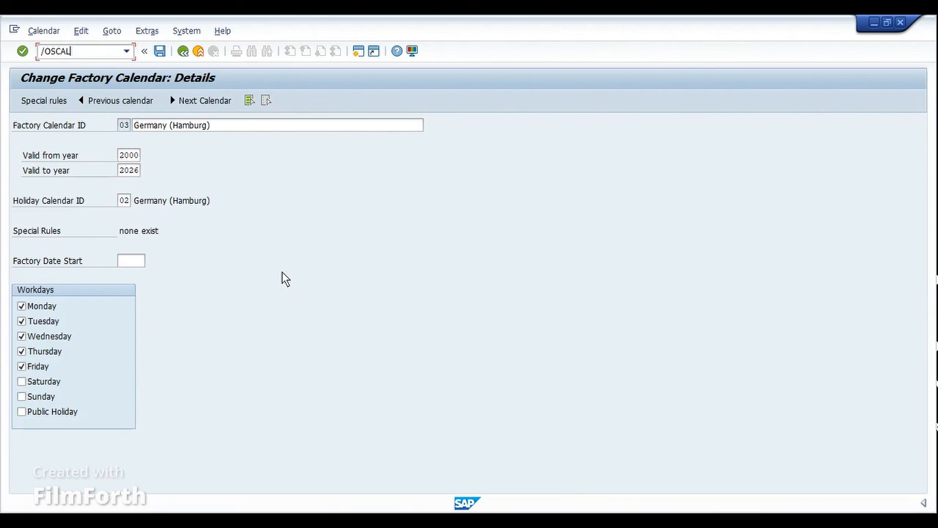
key(Return)
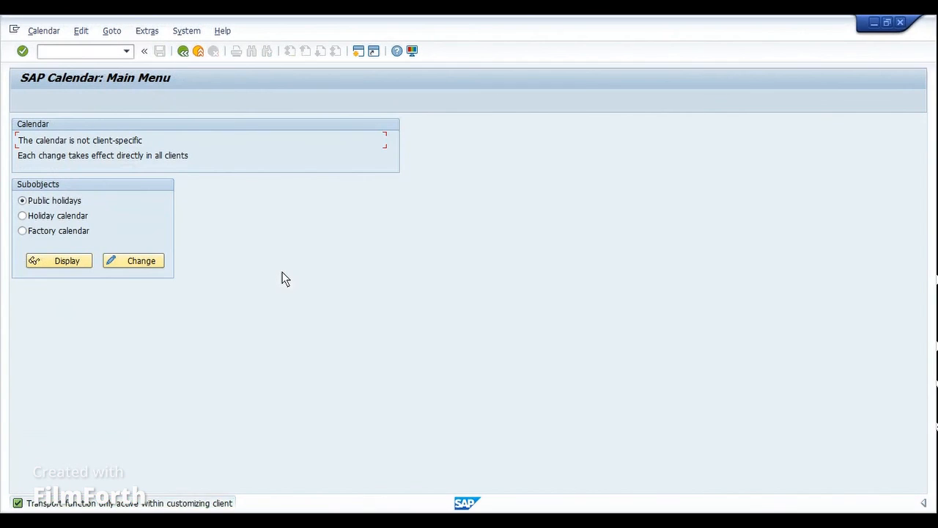
click(60, 217)
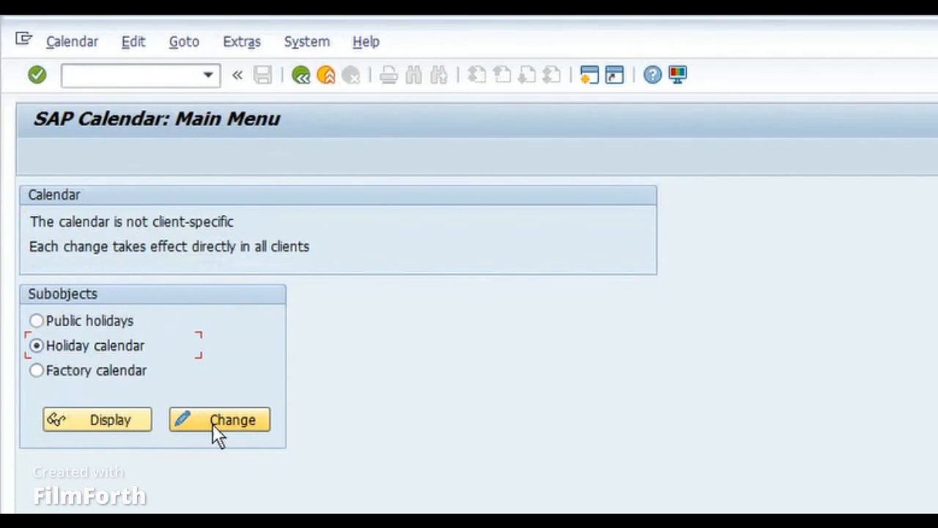
click(106, 420)
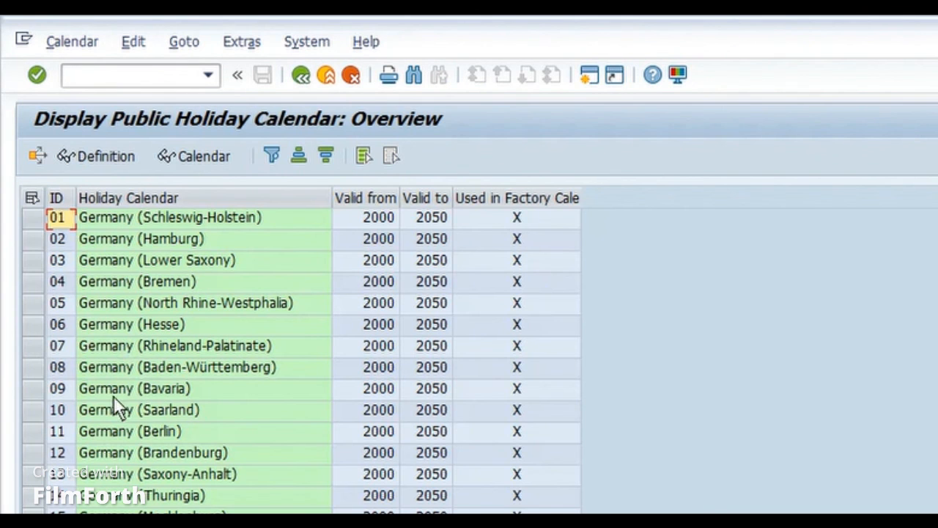
click(33, 240)
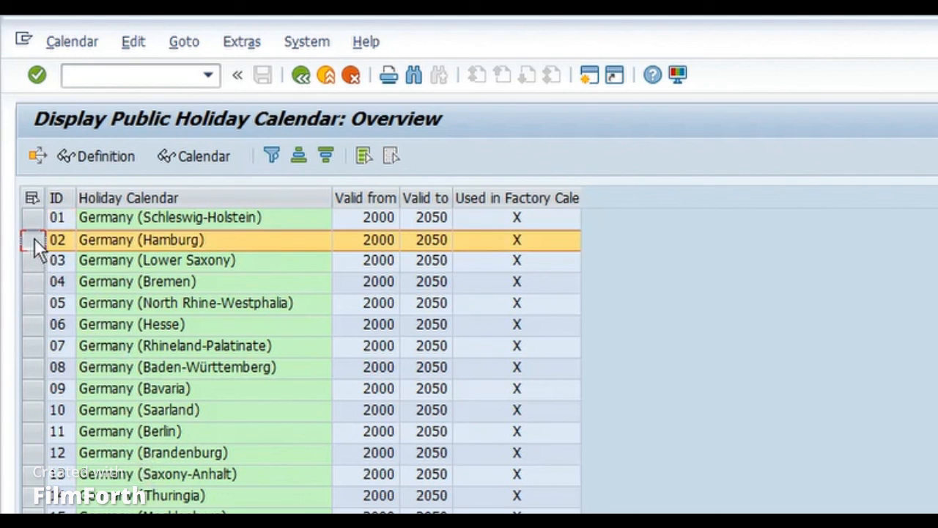
click(96, 163)
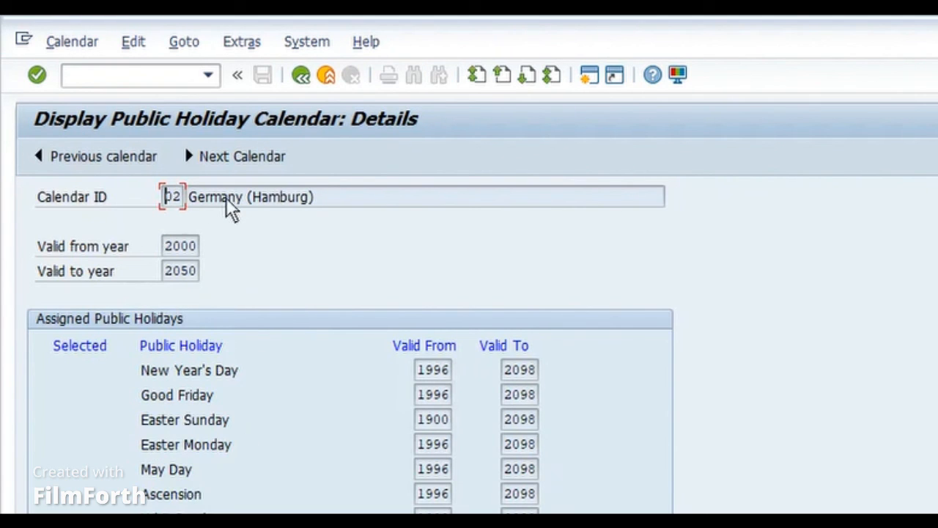
Check the calendar ID and valid-to year of the Germany (Hamburg) holiday calendar.
drag(226, 199, 302, 199)
click(174, 195)
drag(166, 272, 205, 274)
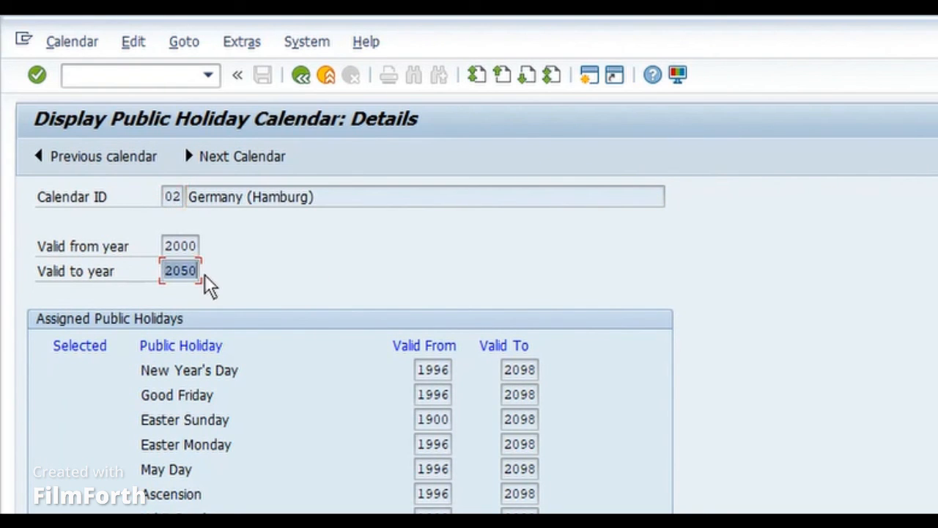
click(195, 272)
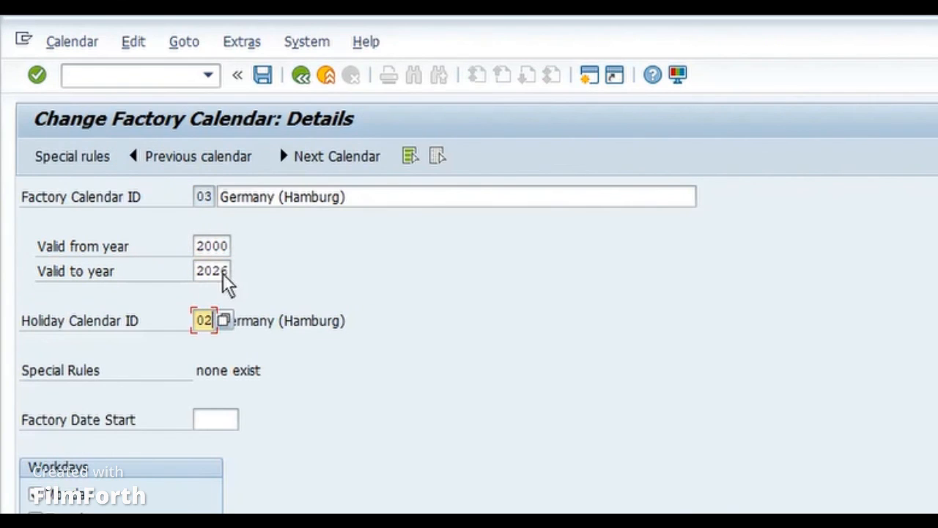
Return to factory calendar 03 Germany (Hamburg) and try to set its valid-to year to 2051.
click(220, 272)
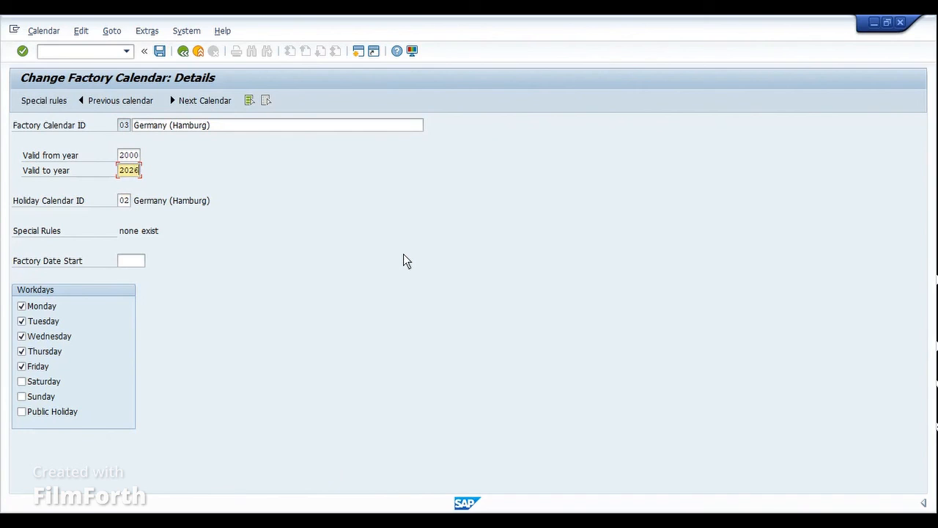
key(BackSpace)
key(BackSpace)
text(51)
key(Return)
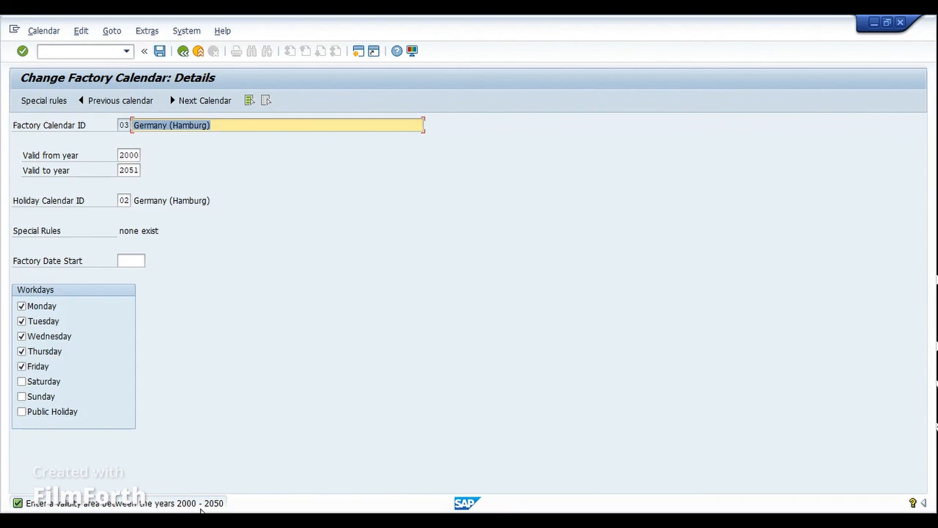
Check the valid-from year of the Germany (Hamburg) holiday calendar in the other session, and return to the factory calendar.
click(416, 522)
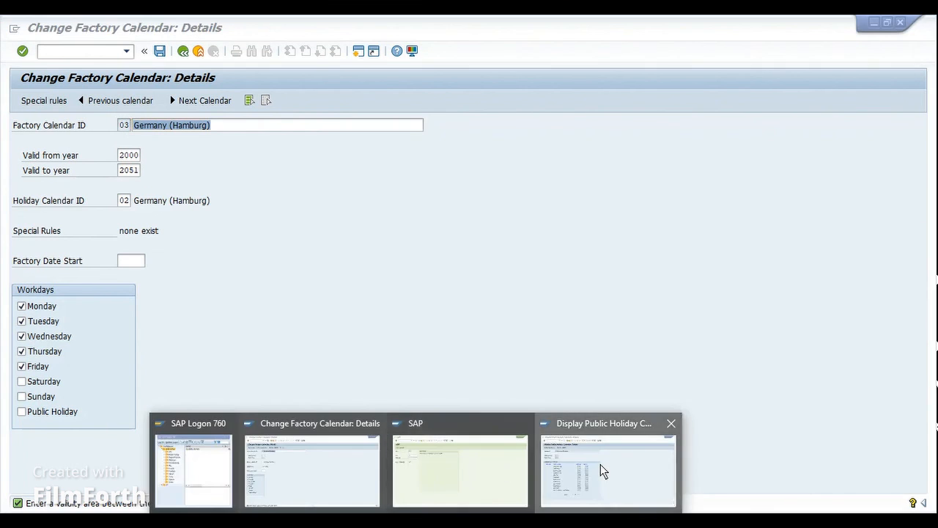
click(603, 470)
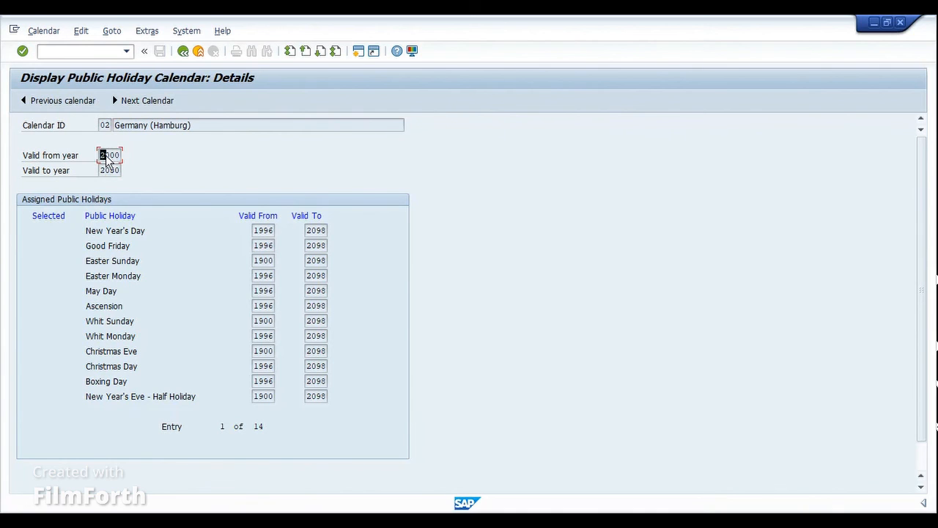
drag(107, 155, 120, 157)
click(120, 156)
mouse_move(461, 506)
click(342, 476)
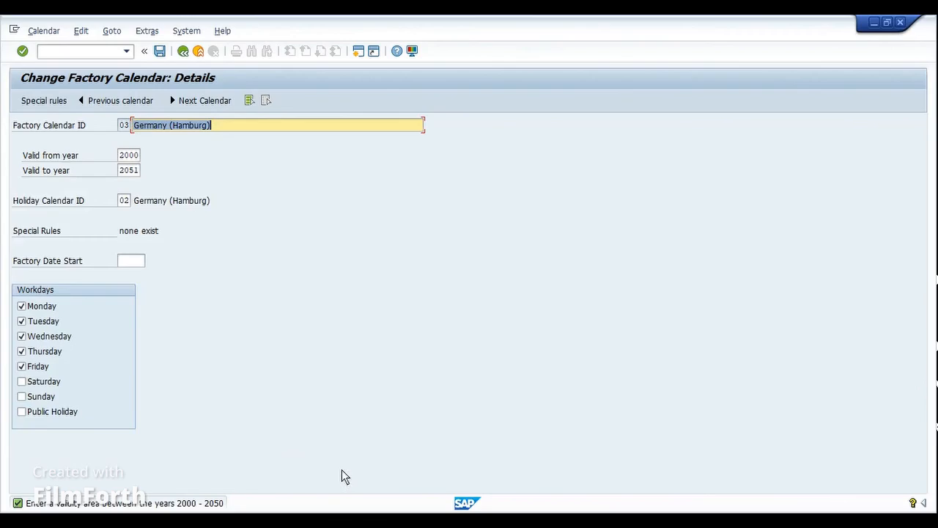
Compare the factory calendar's valid-to year with its assigned holiday calendar ID.
click(138, 171)
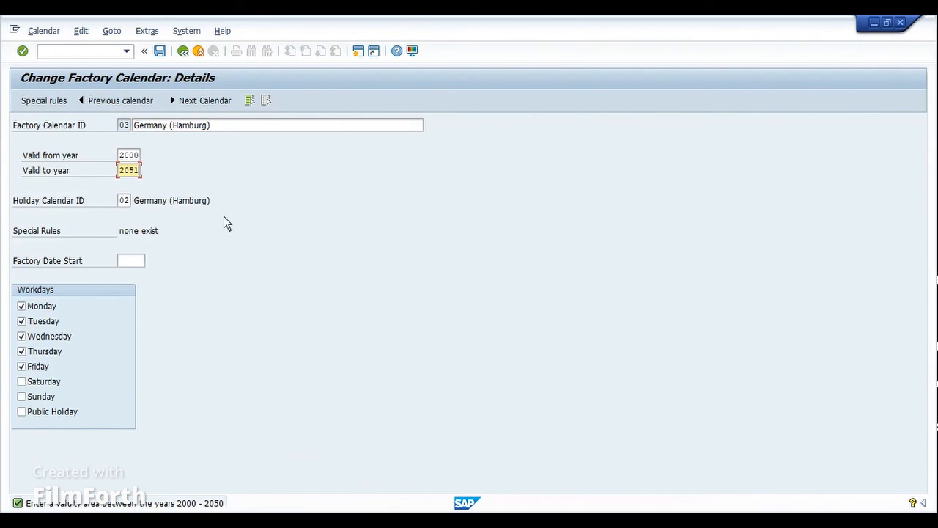
click(124, 206)
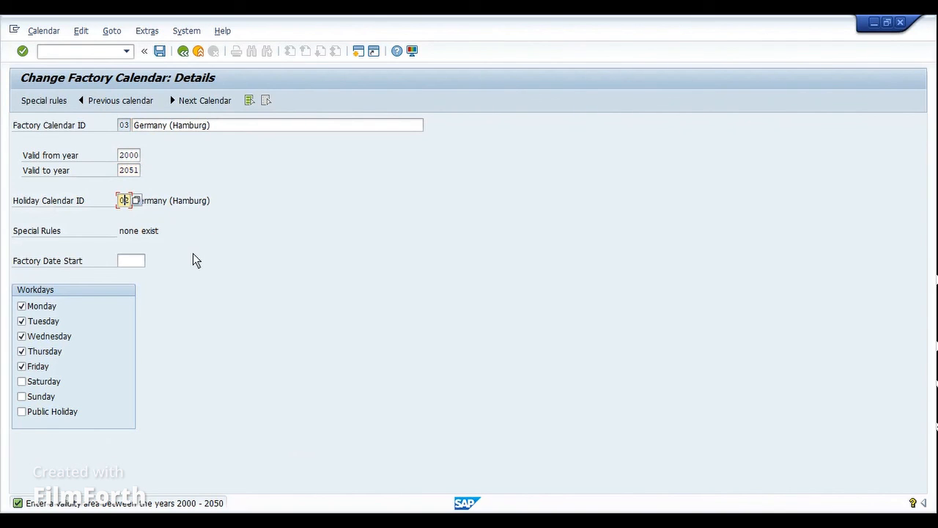
double_click(176, 208)
click(122, 201)
click(129, 173)
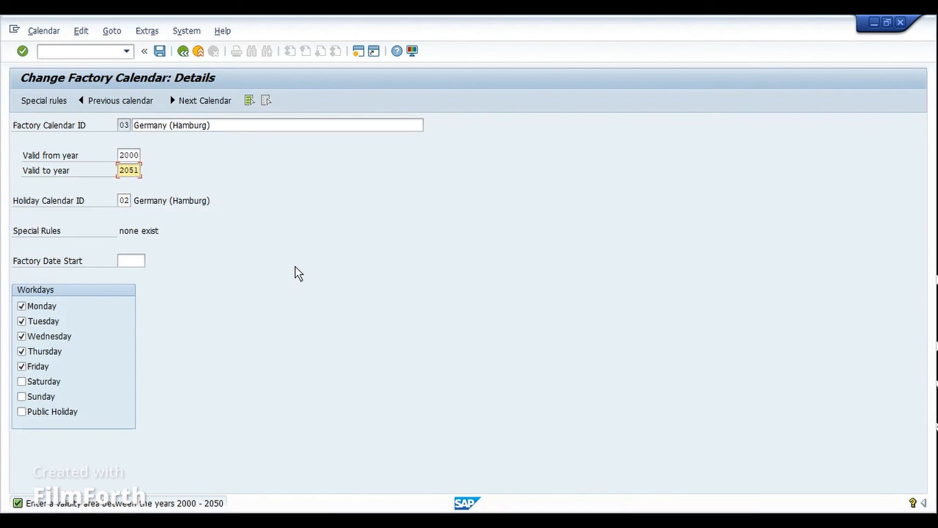